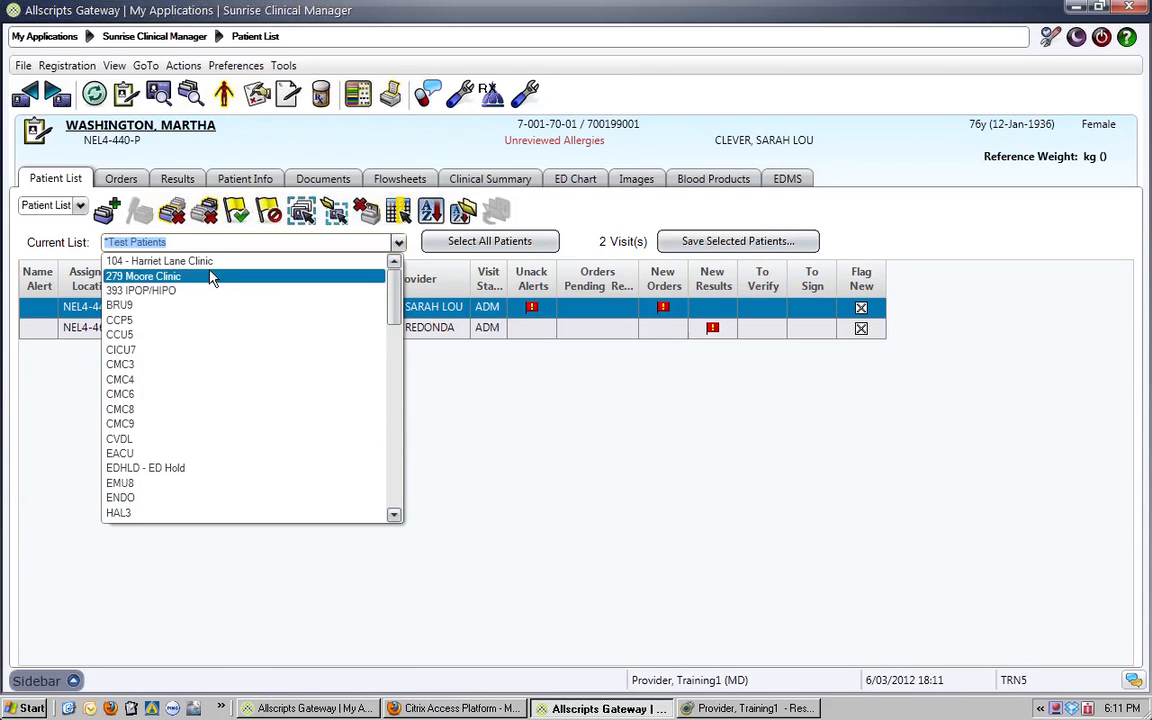
- Switch the current patient list to the OSL8 unit
drag(395, 291, 397, 500)
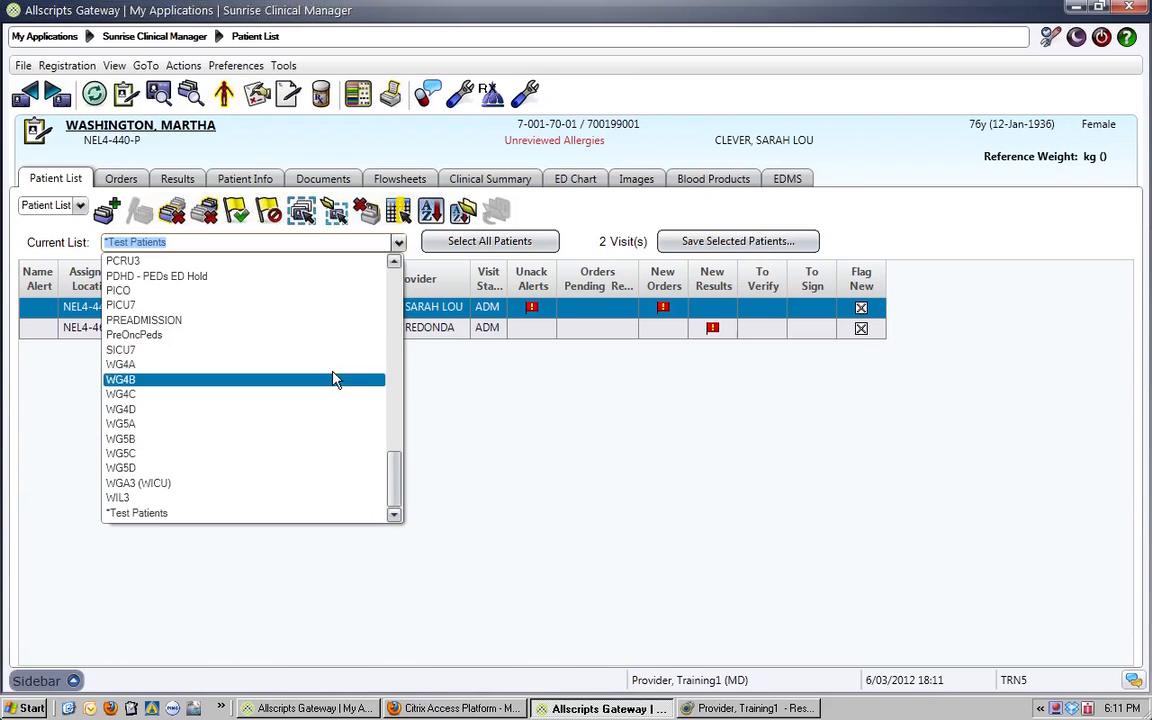
drag(395, 480, 399, 424)
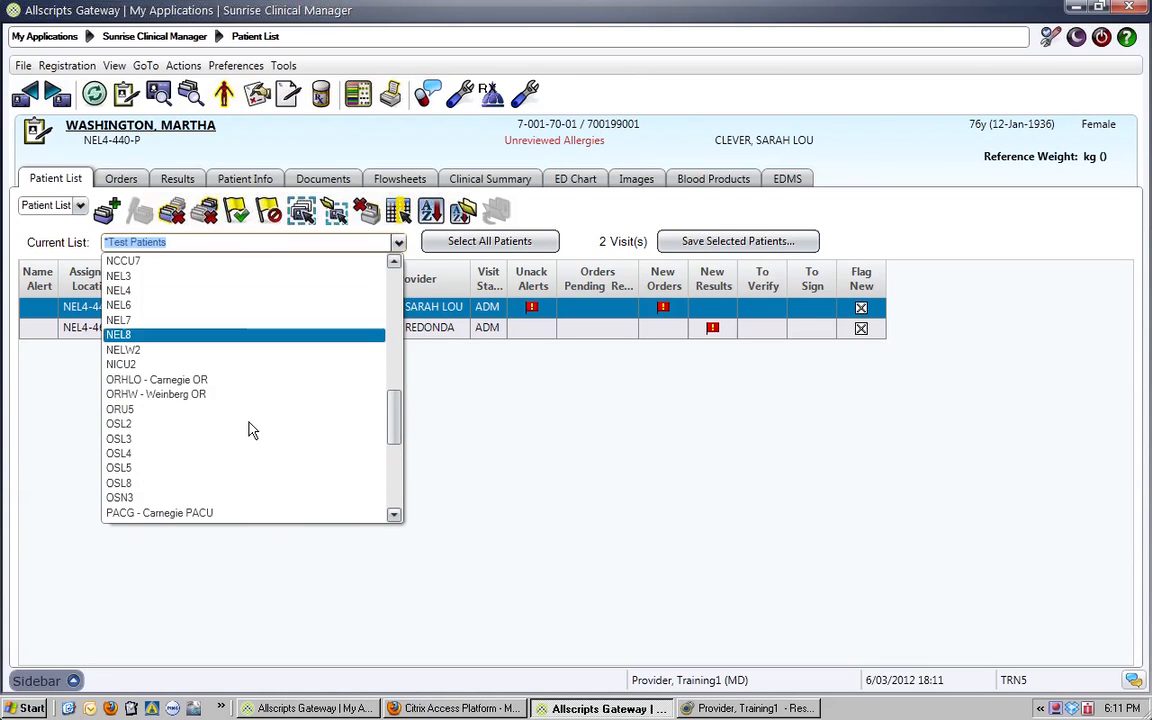
click(290, 484)
- Save the first patient on the OSL8 list to a new list named My Patients
click(175, 308)
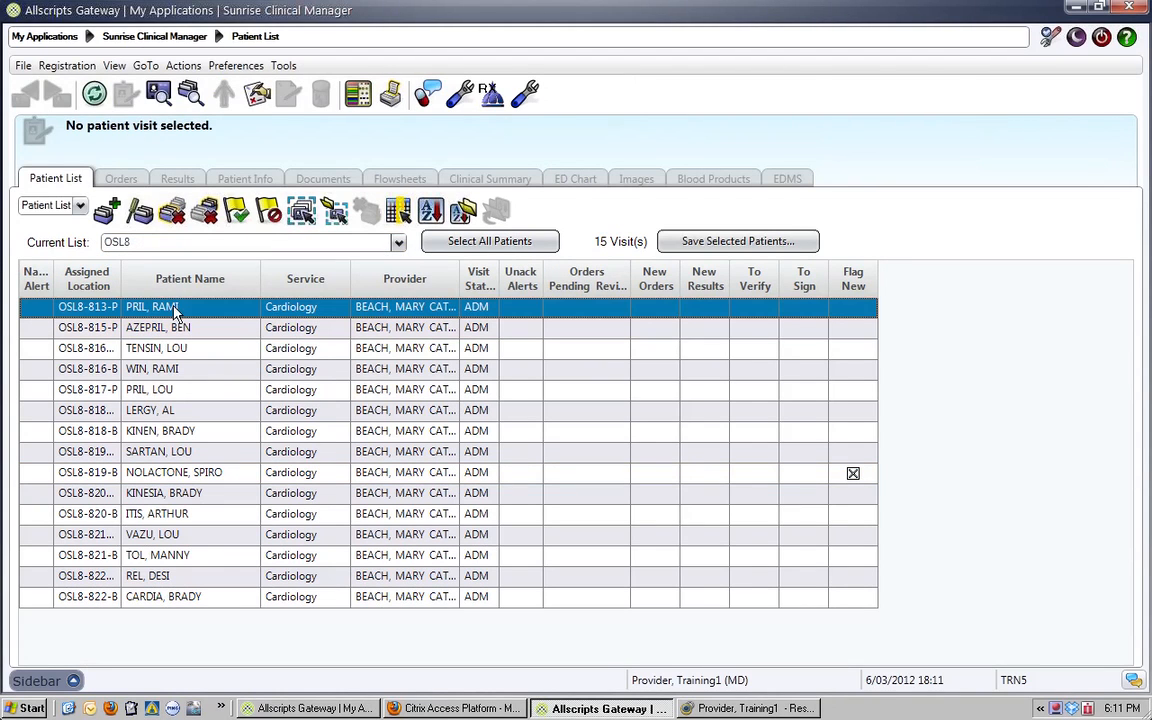
click(708, 242)
click(430, 398)
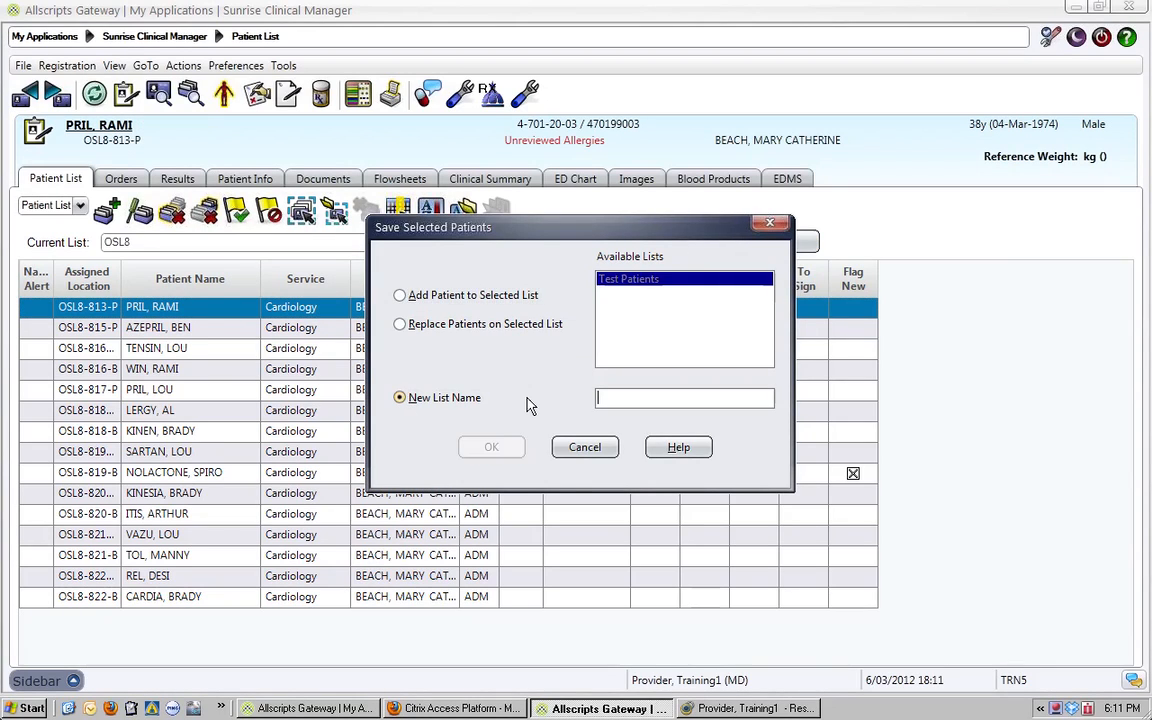
text(My List)
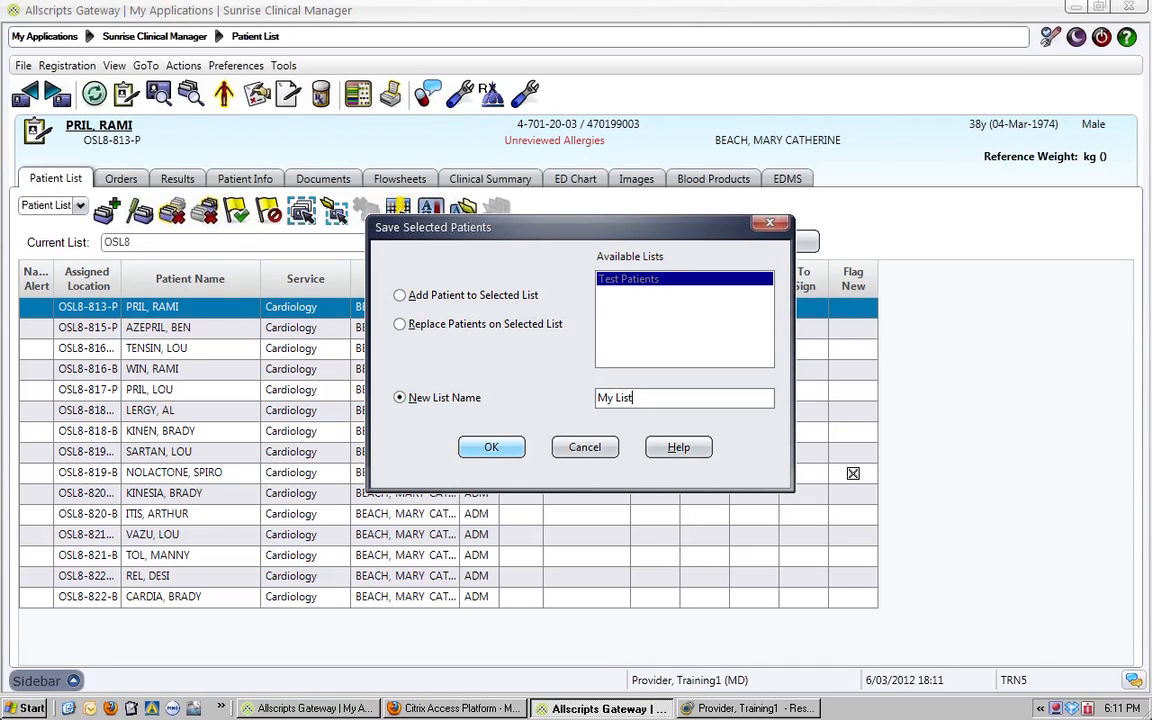
text(Pati)
click(494, 448)
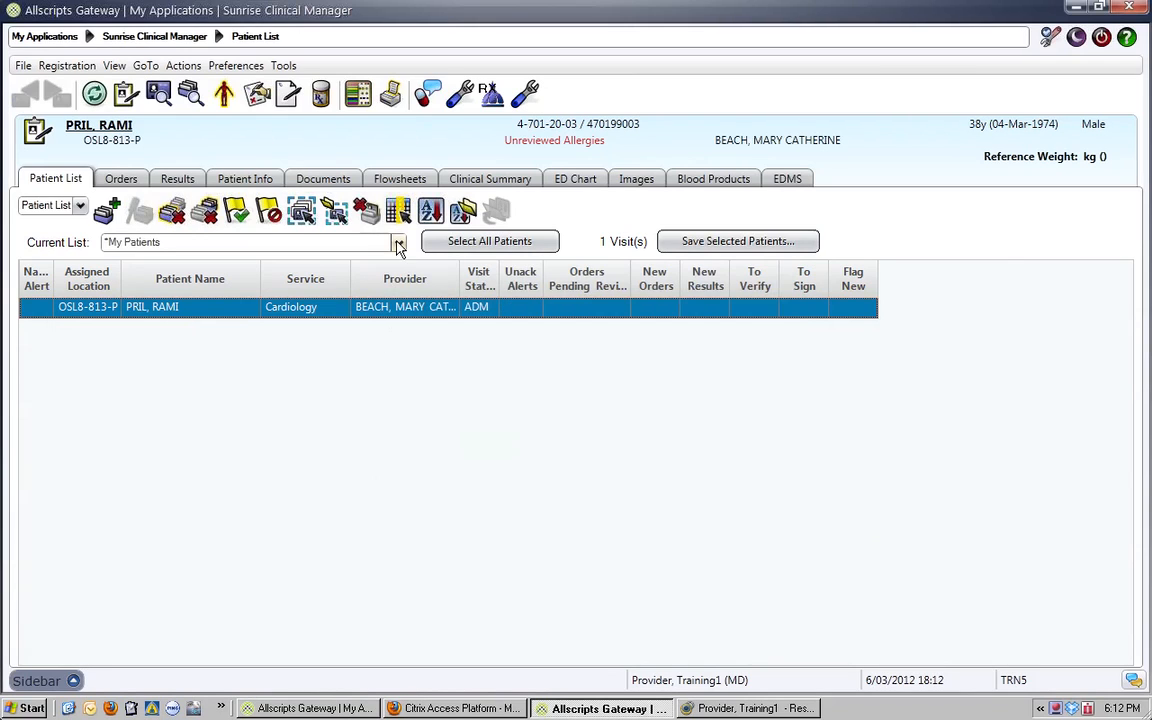
- Look at where the personal lists appear among the available patient lists
click(398, 247)
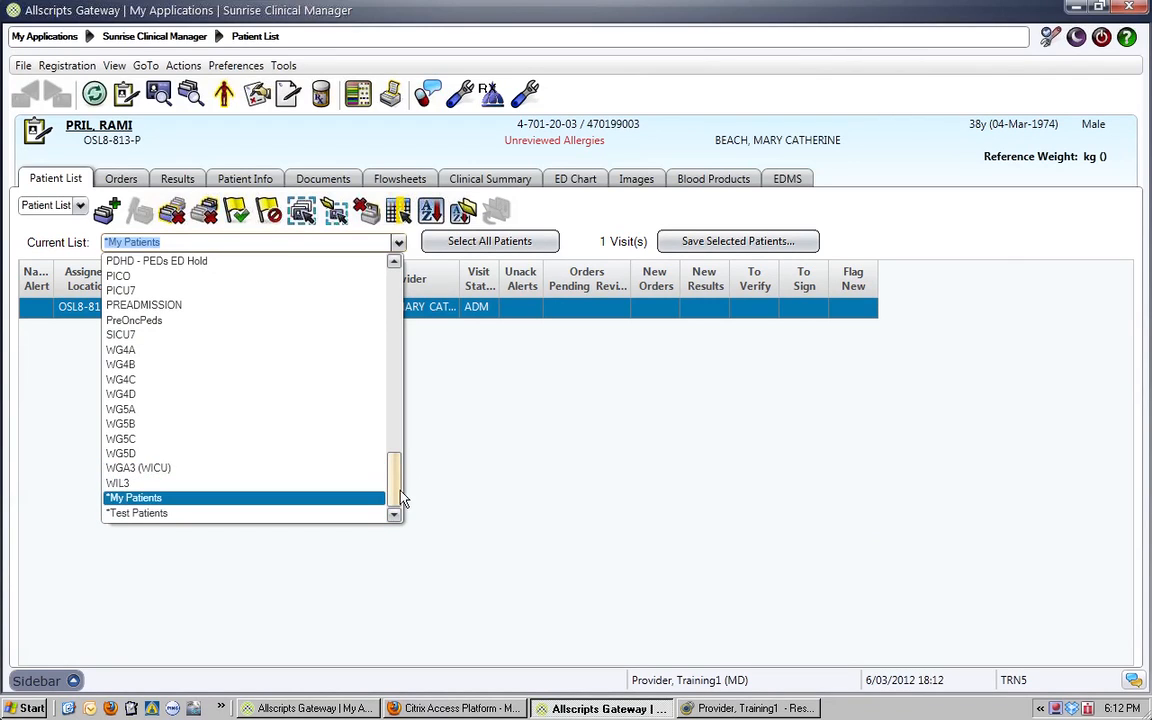
click(493, 470)
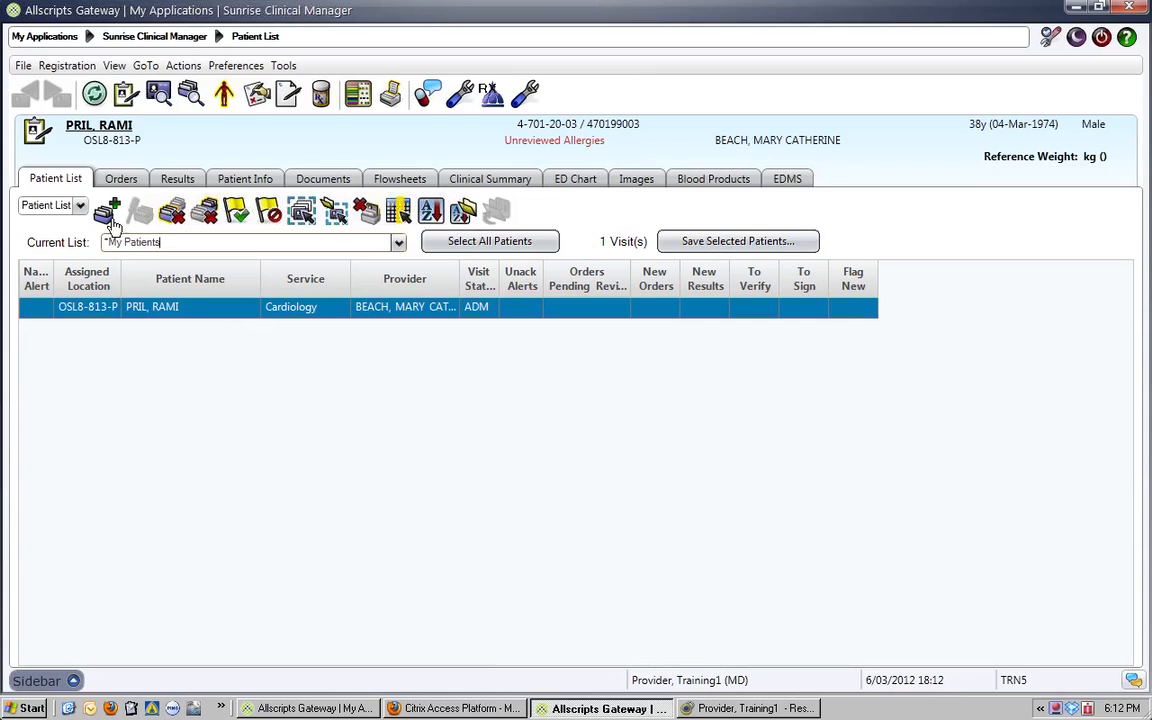
click(397, 246)
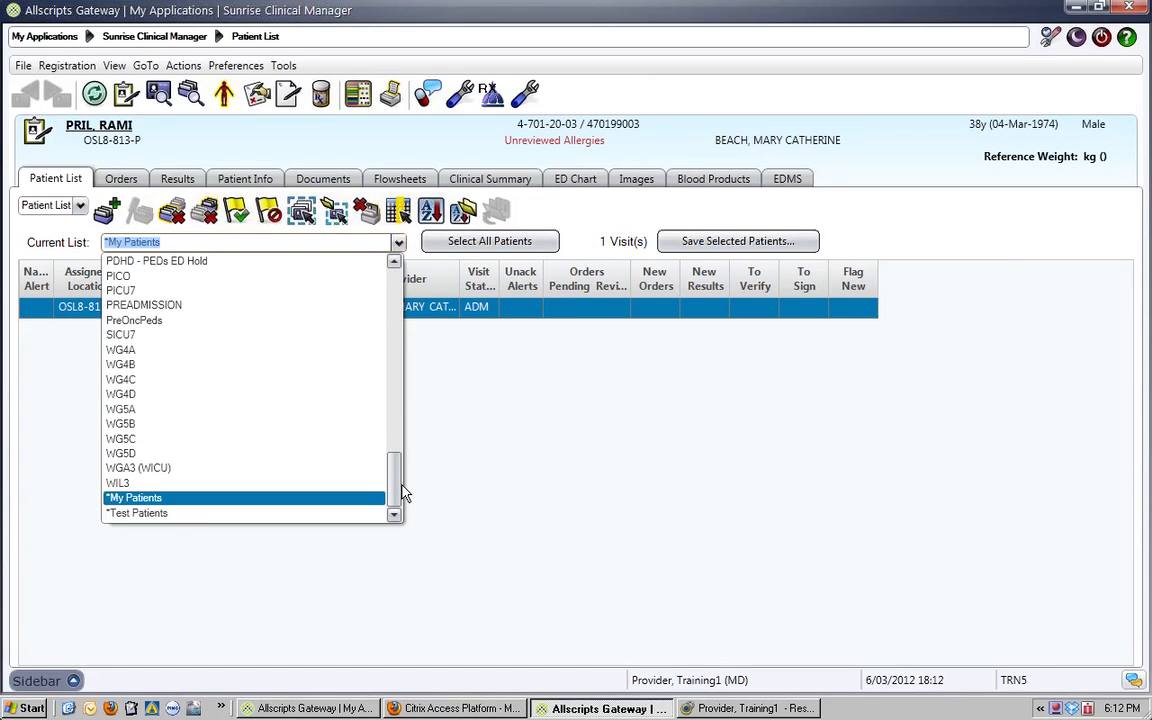
click(457, 432)
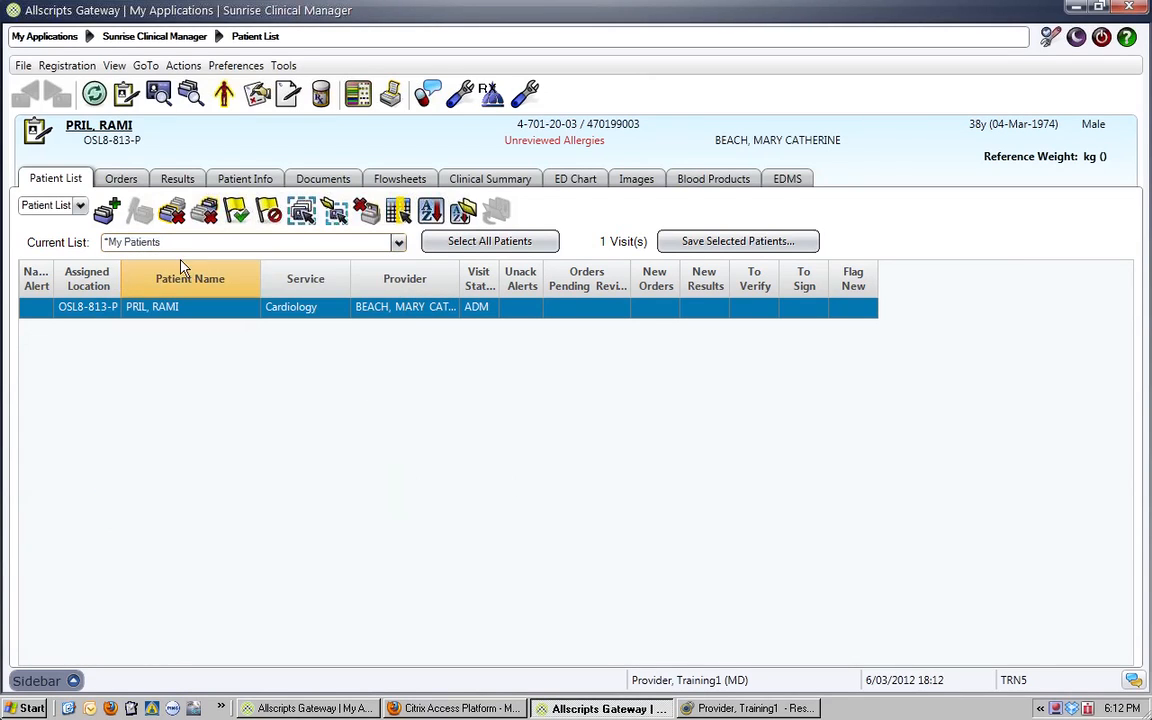
- Return from the My Patients list to the OSL8 unit list
click(399, 245)
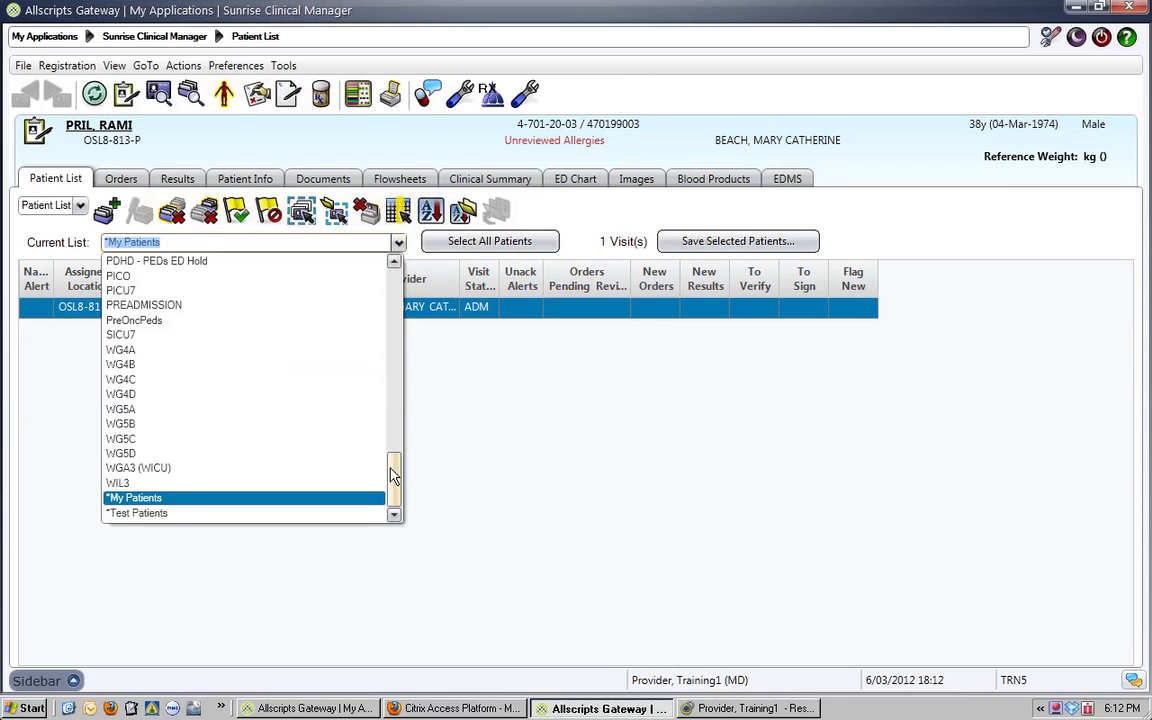
scroll(395, 420, up, 6)
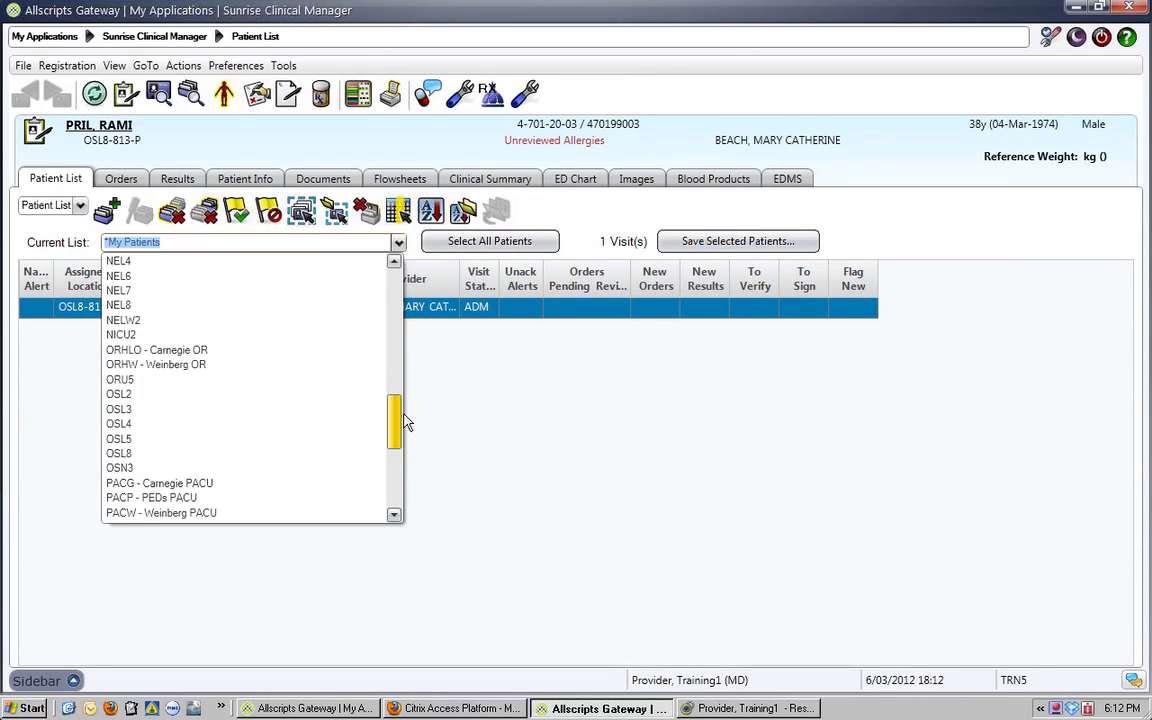
click(267, 465)
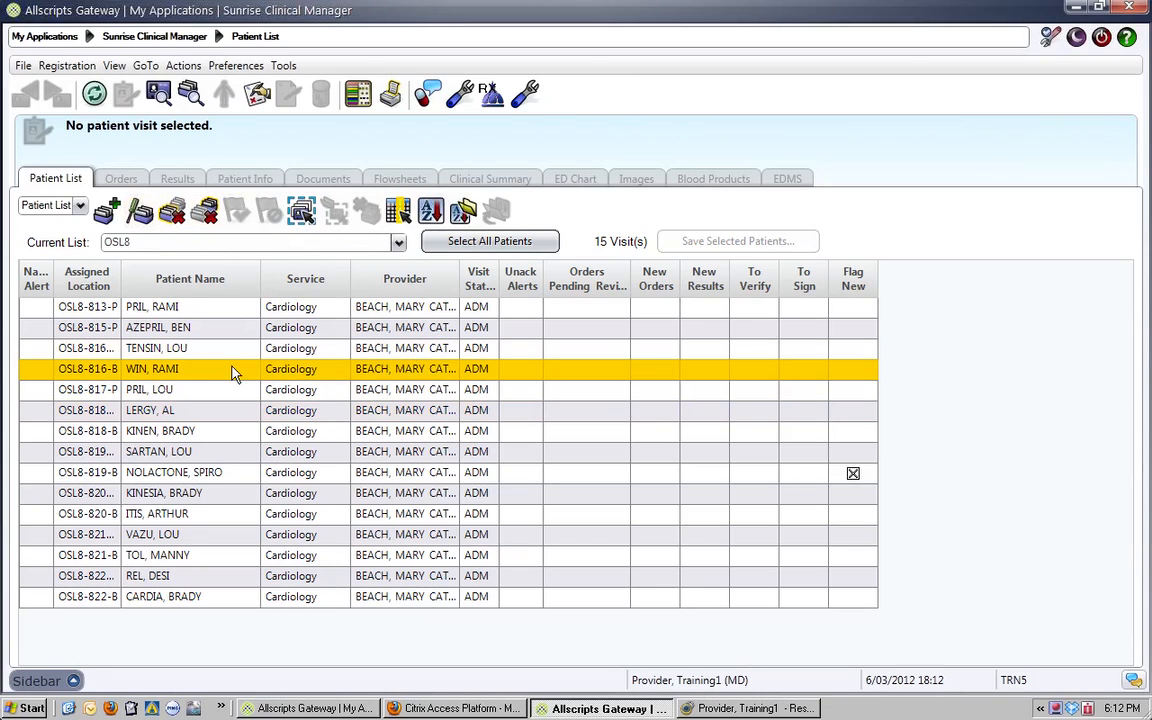
- Review the OSL8 list's selection criteria for role, location, providers, service, visit status and orders without changing them
click(140, 212)
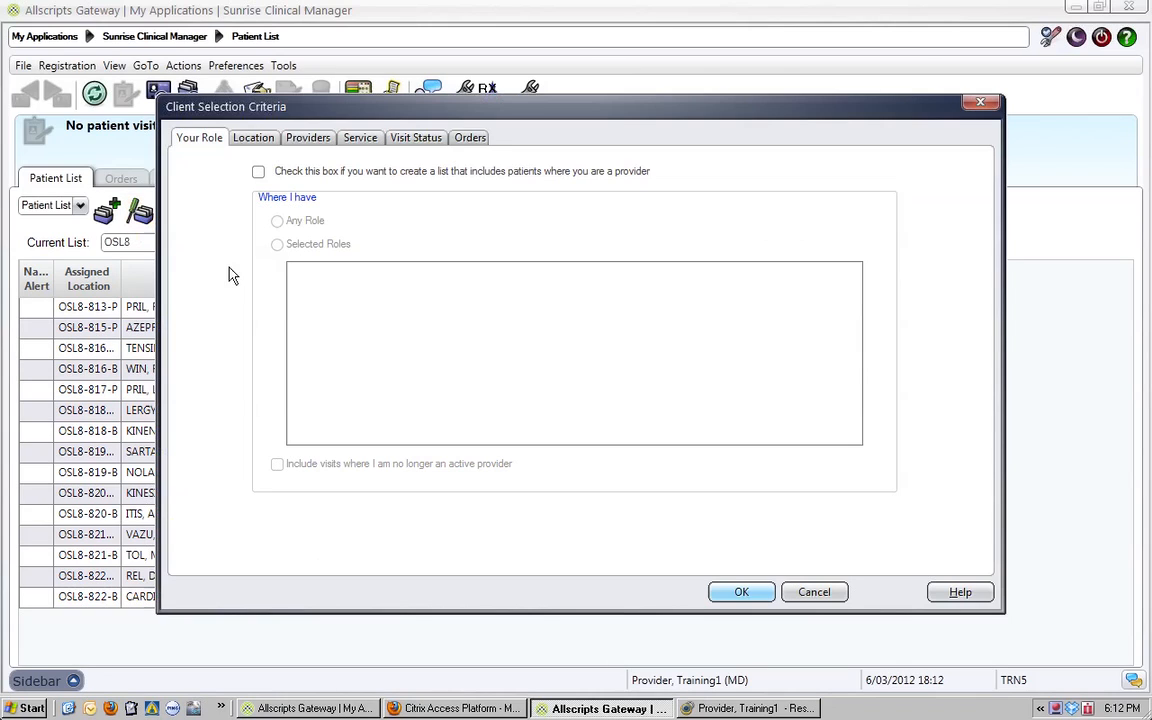
click(258, 141)
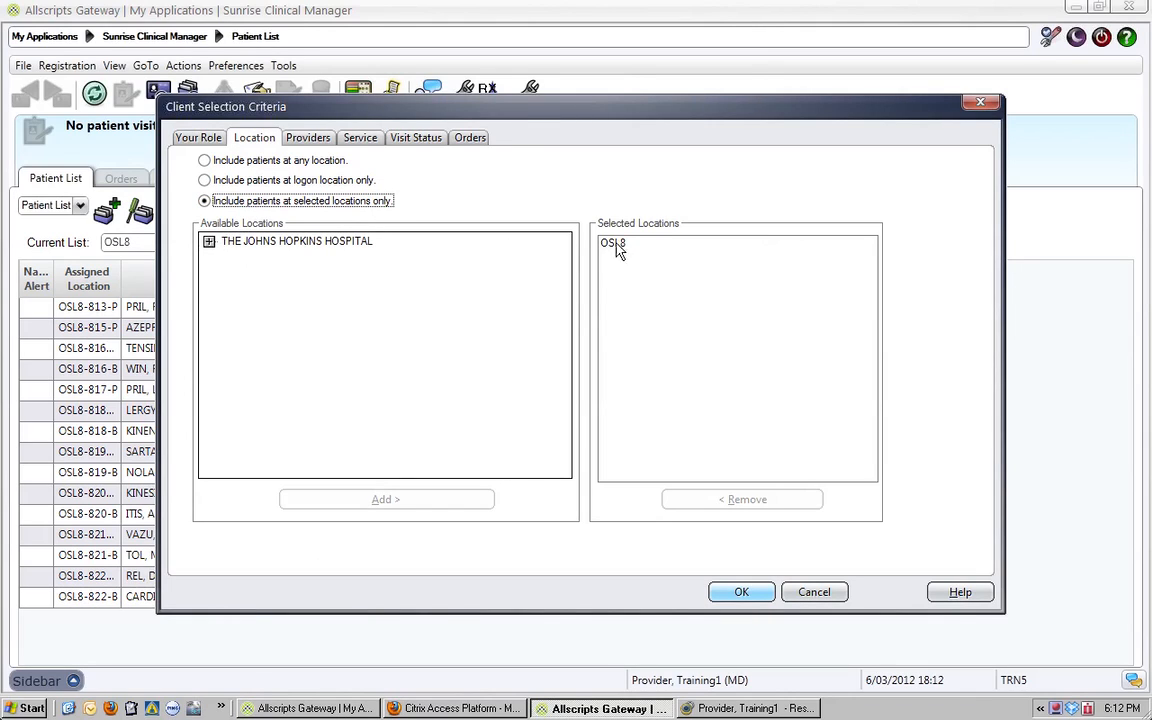
click(320, 141)
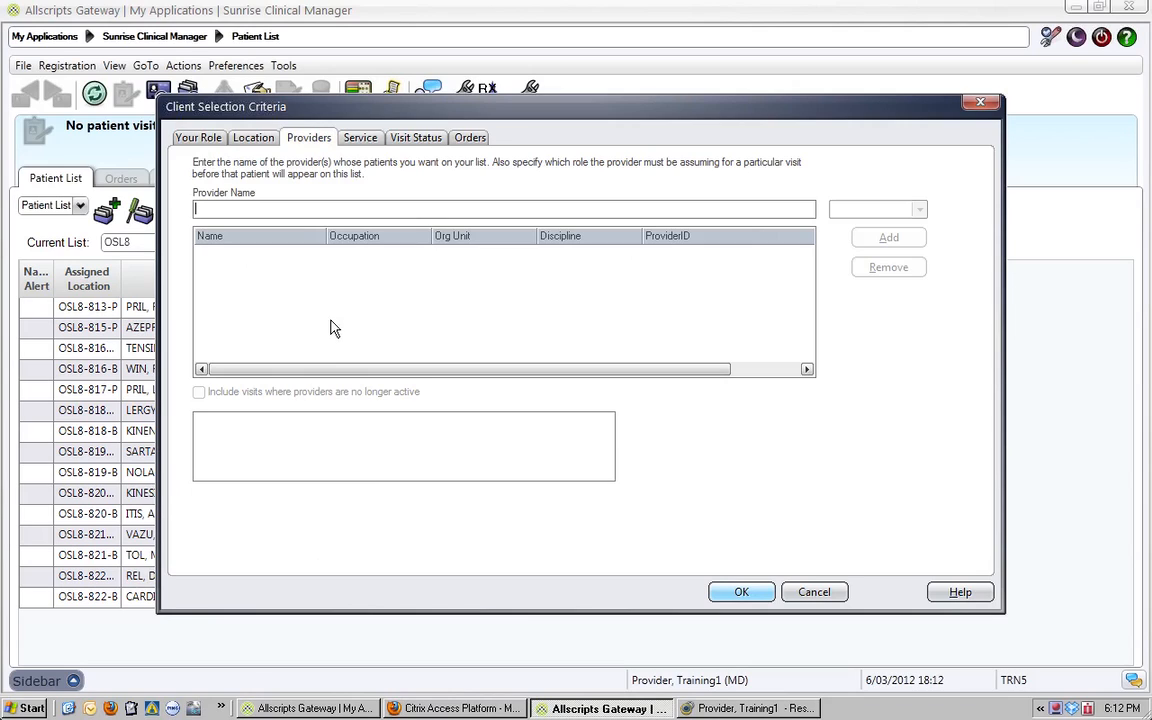
click(360, 137)
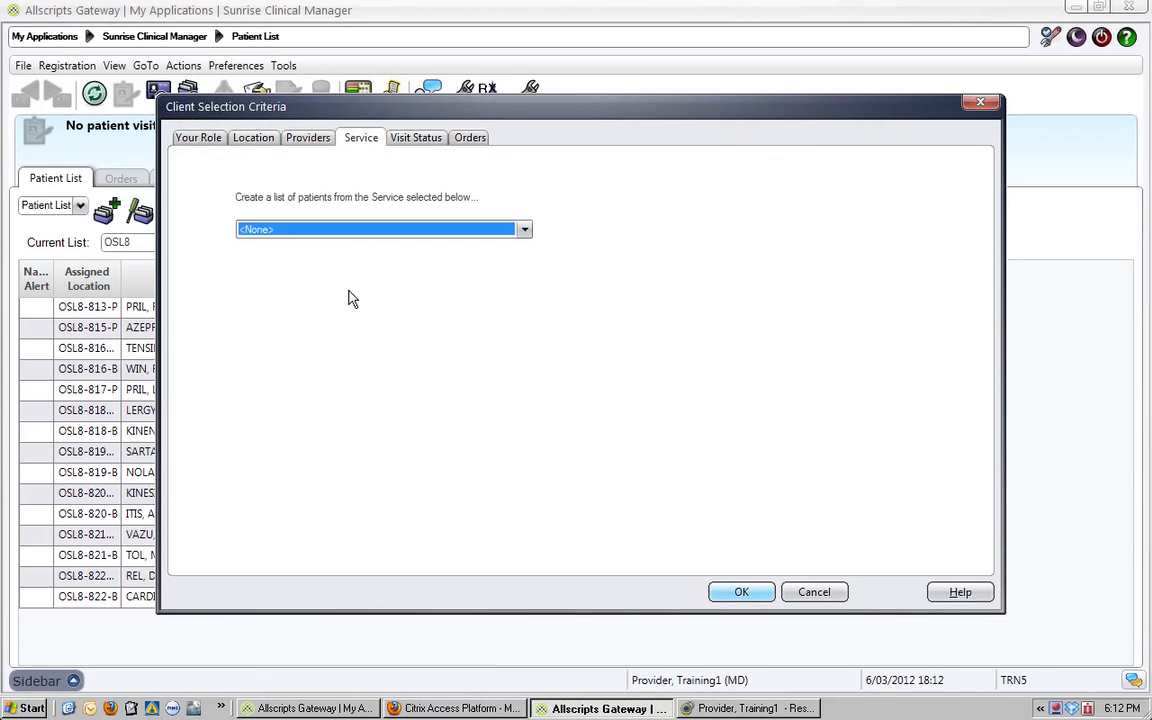
click(410, 139)
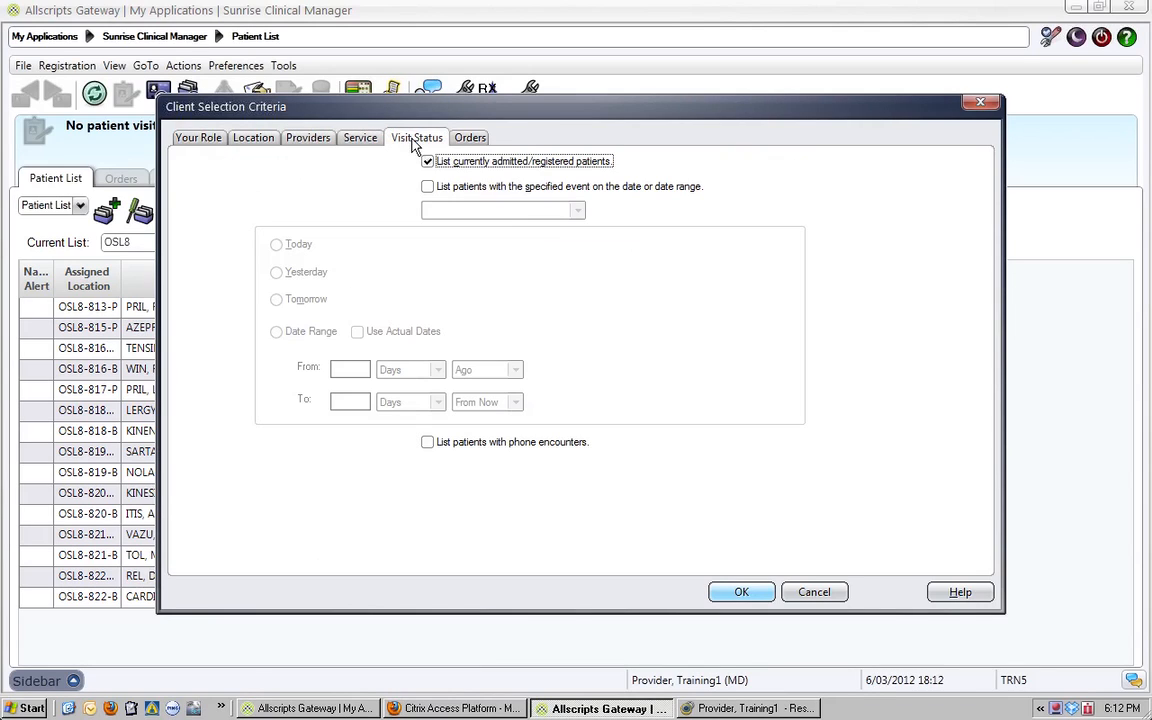
click(471, 138)
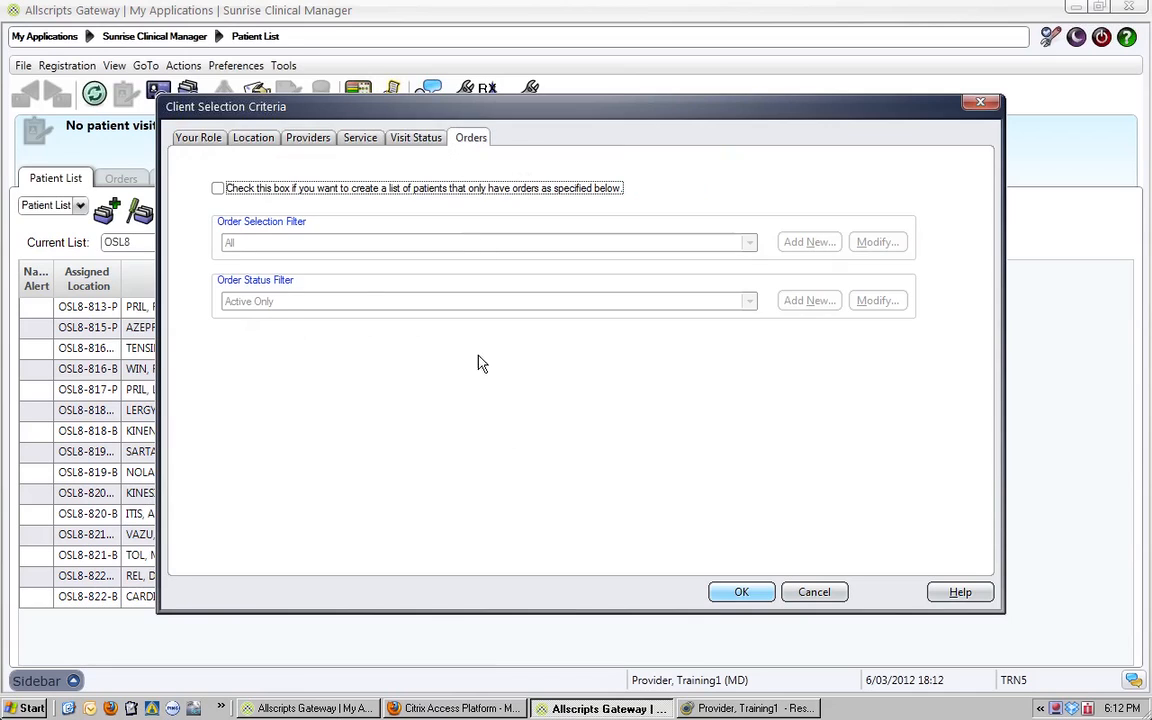
click(838, 592)
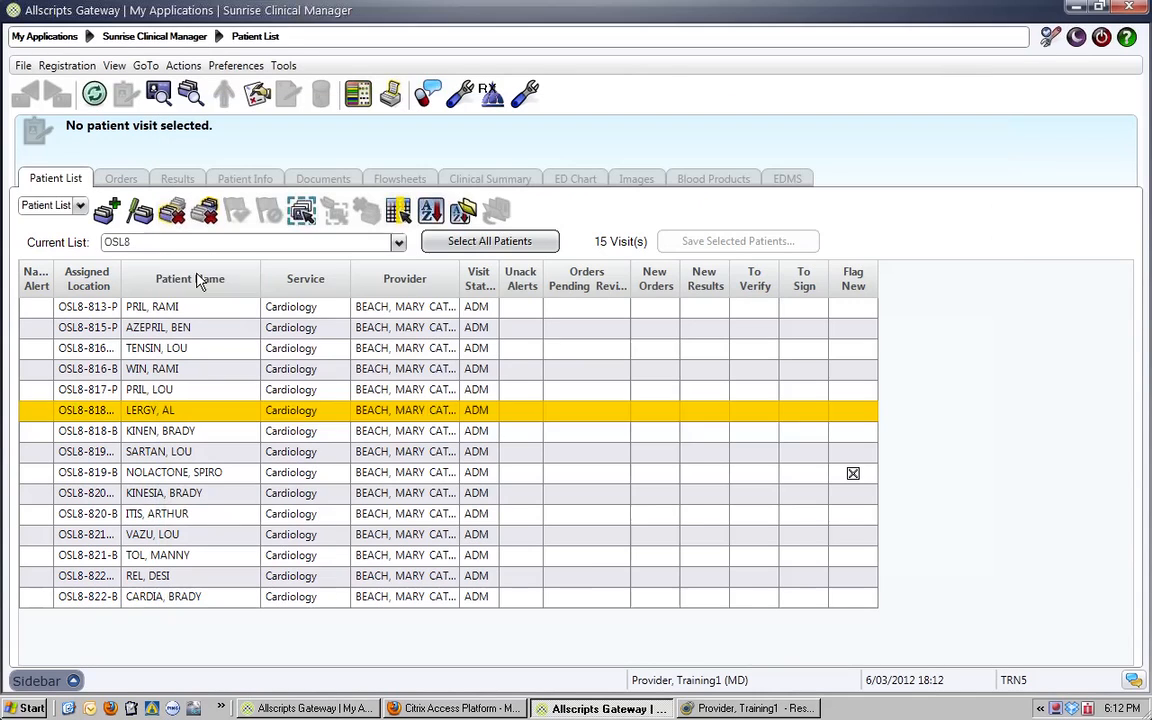
- Start a new criteria-based patient list limited to selected locations and add JHH-INPATIENT under The Johns Hopkins Hospital
click(106, 223)
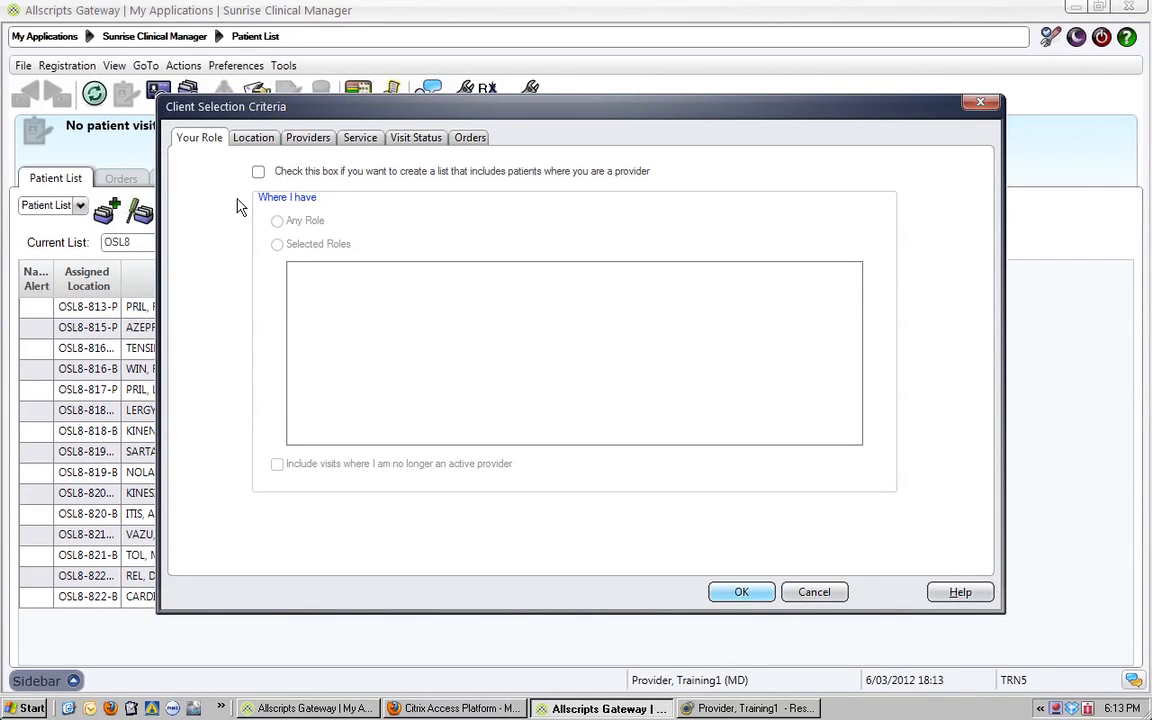
click(256, 139)
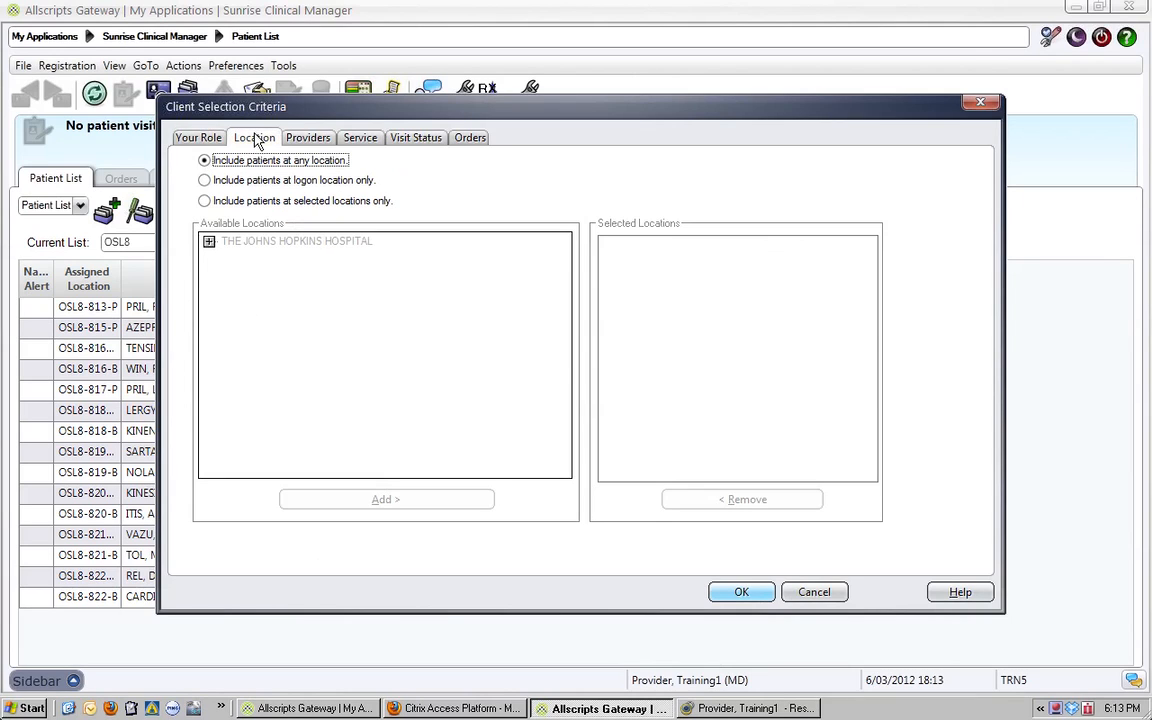
click(205, 202)
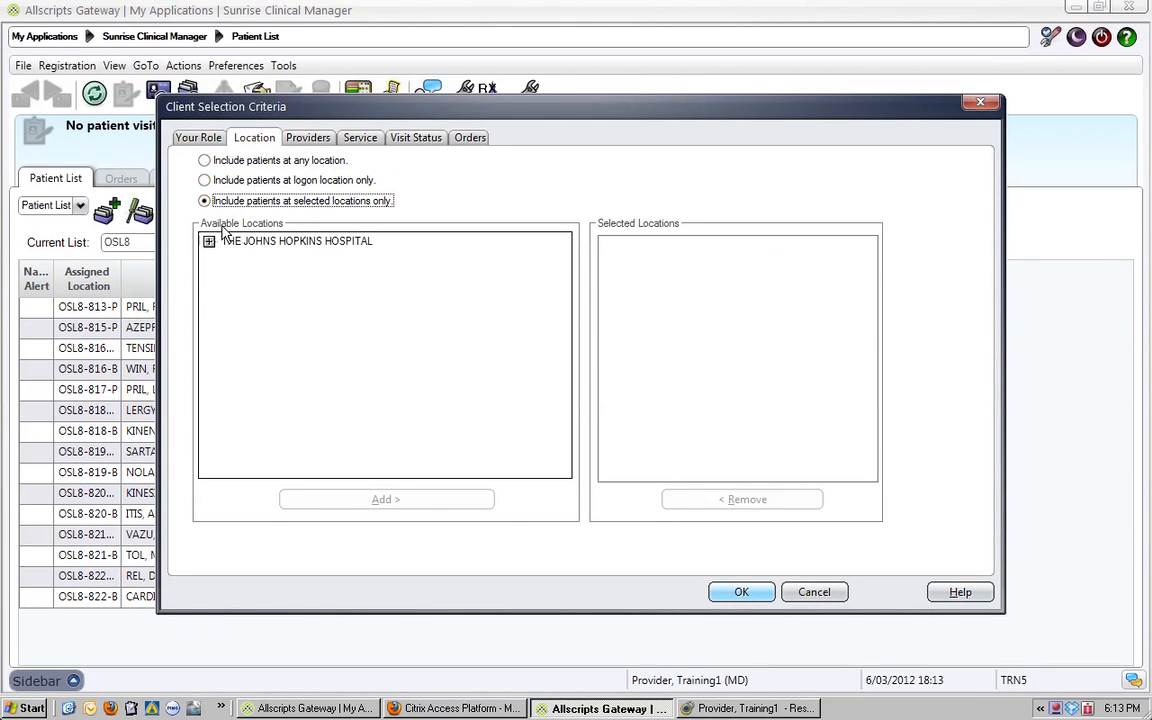
click(209, 243)
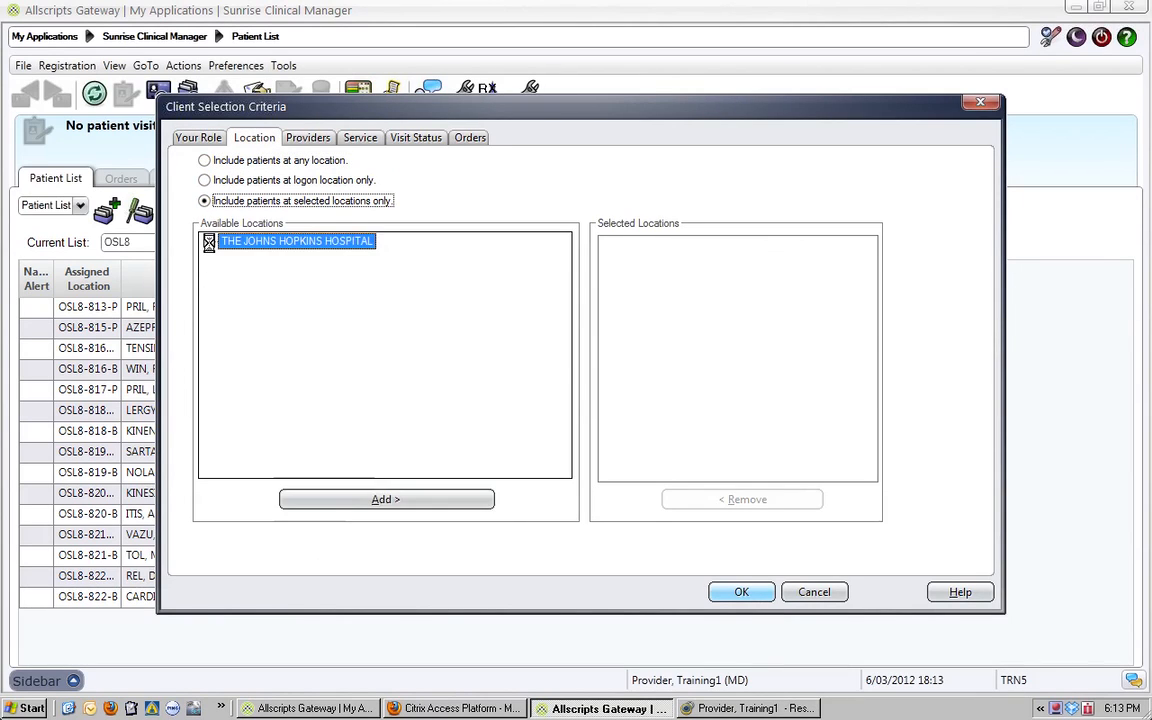
click(256, 262)
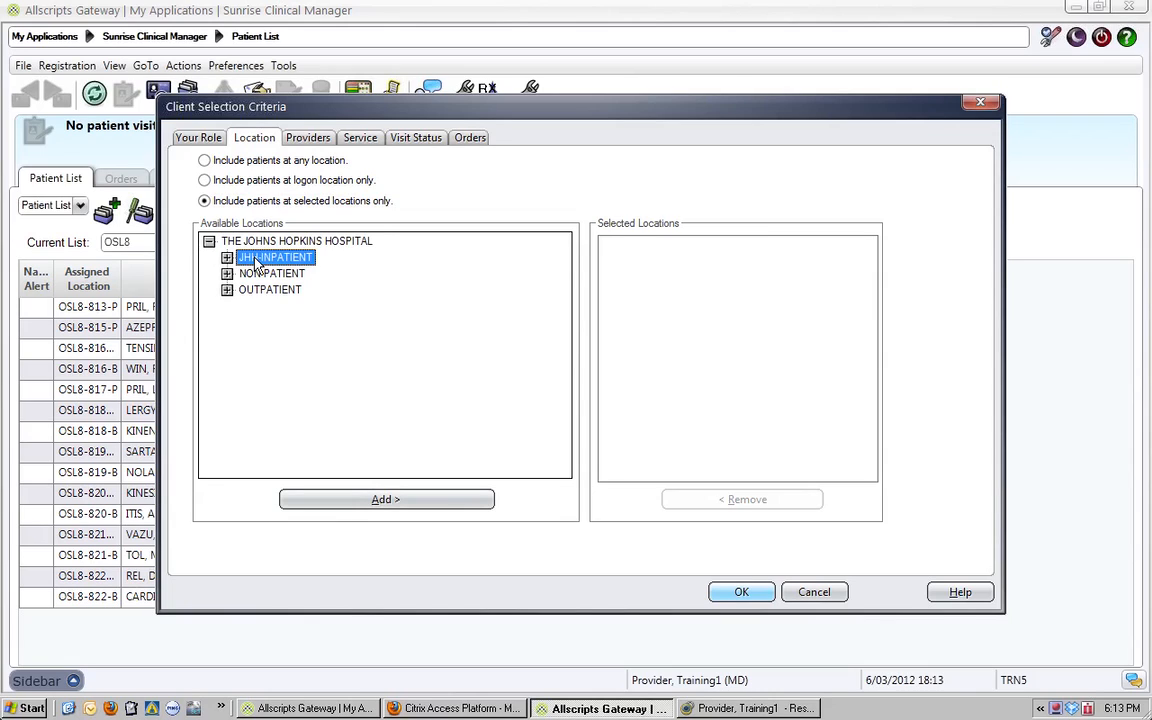
click(357, 498)
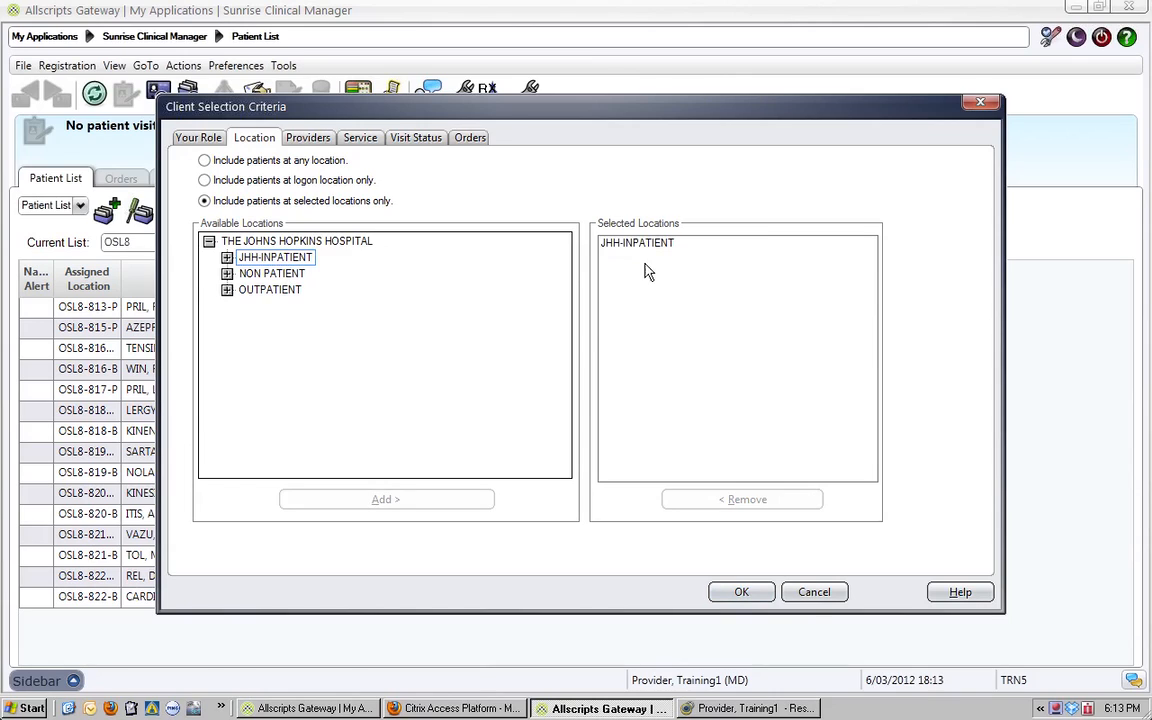
- Review the provider, service and visit status criteria available for the new list
click(308, 138)
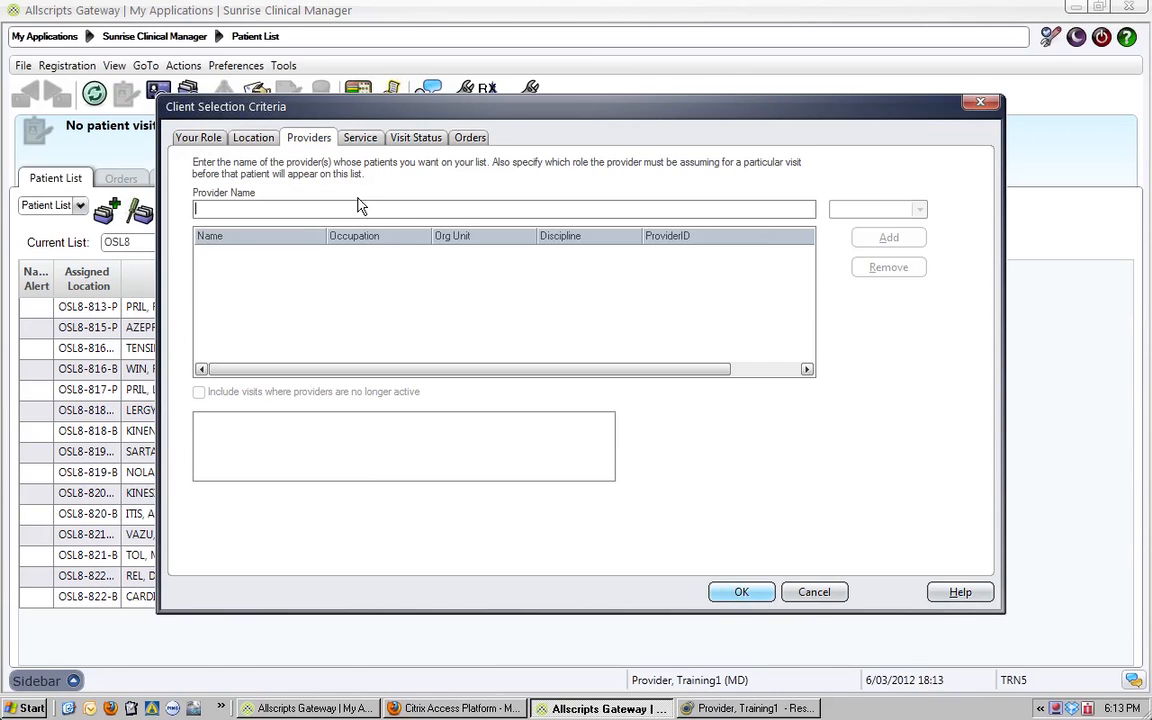
click(364, 143)
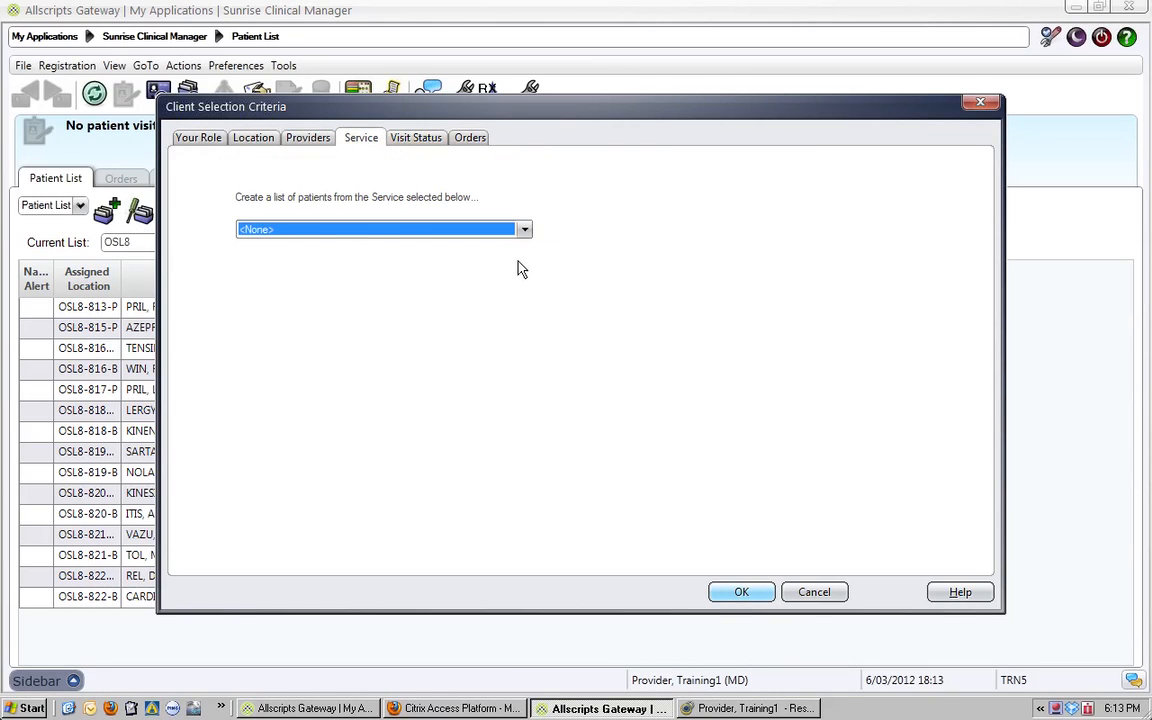
click(522, 233)
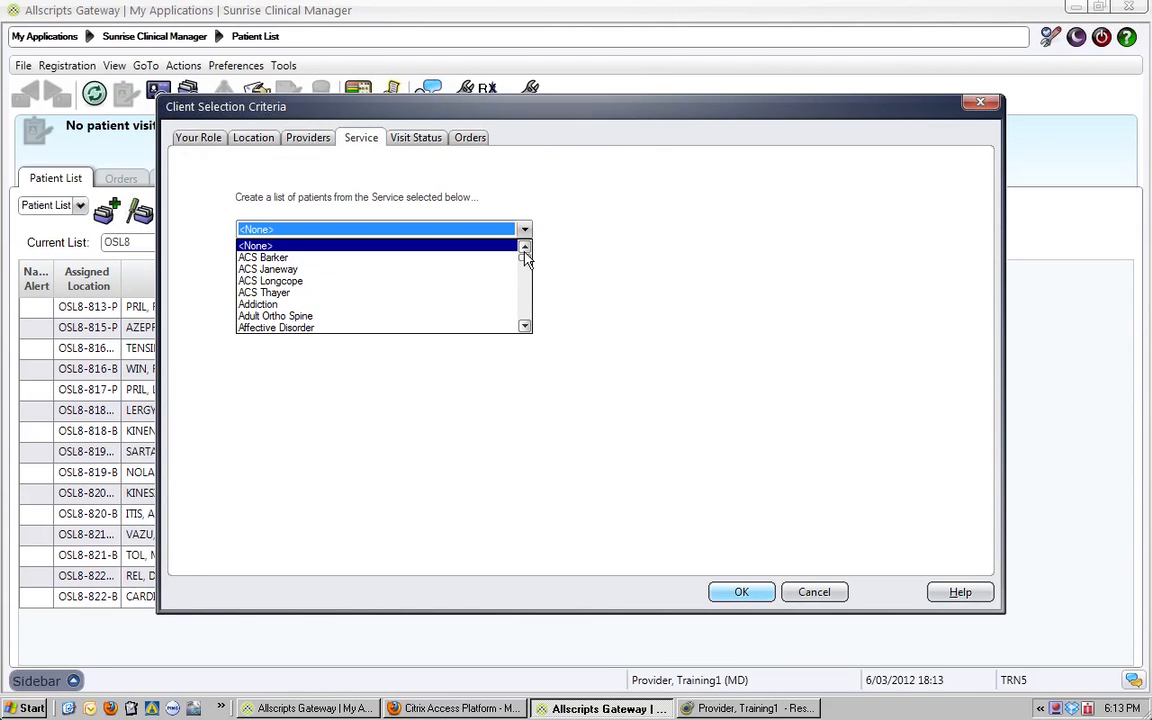
click(416, 137)
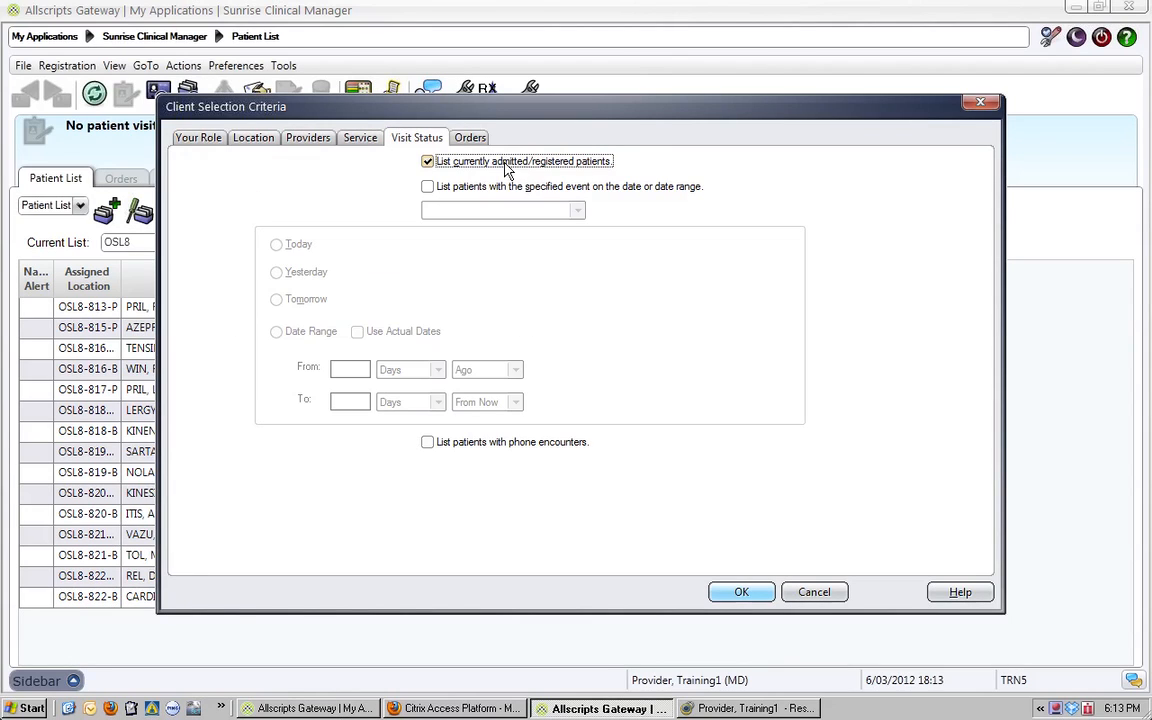
- Limit the new list to patients with specified orders and start a new order selection filter named Barker
click(470, 140)
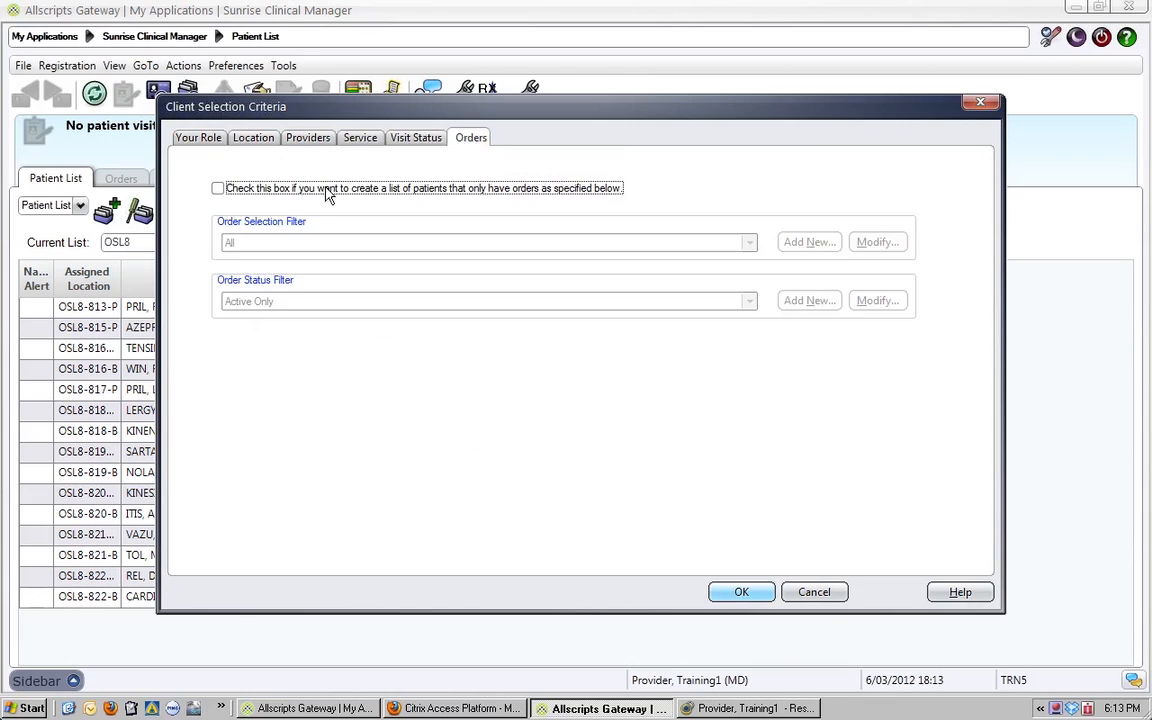
click(218, 189)
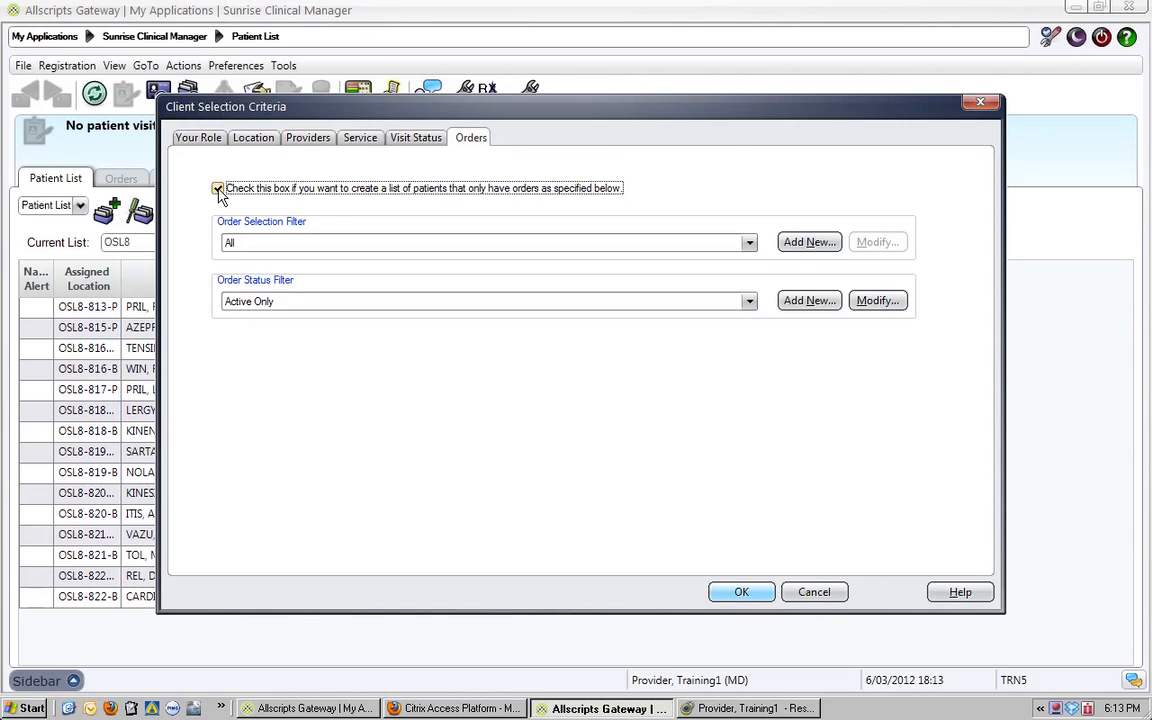
click(380, 233)
click(784, 243)
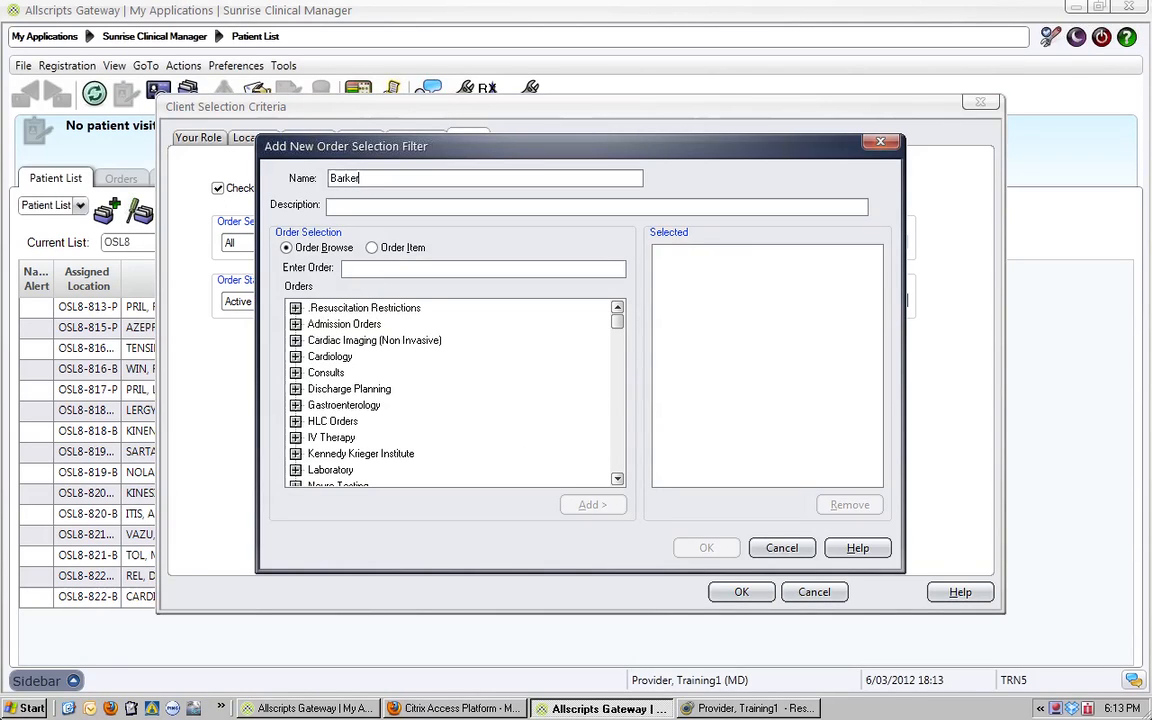
- Switch the filter to order item selection, search for Barker and select the Barker Service order
click(372, 247)
text(Barker)
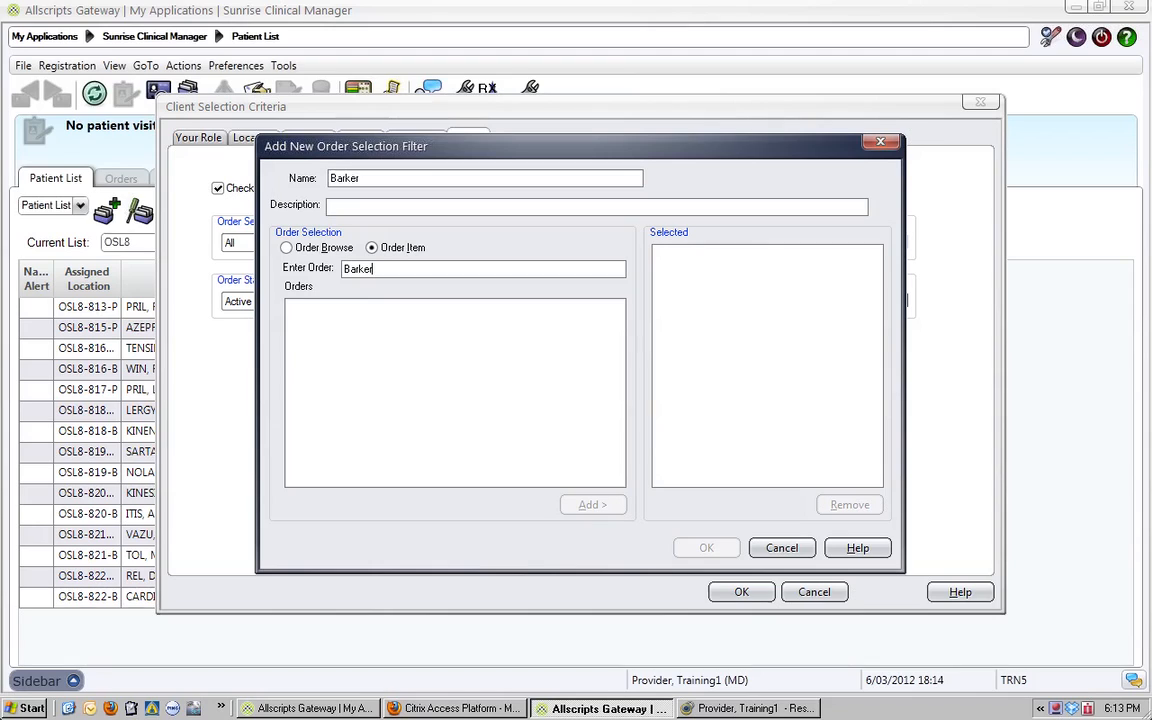
key(Return)
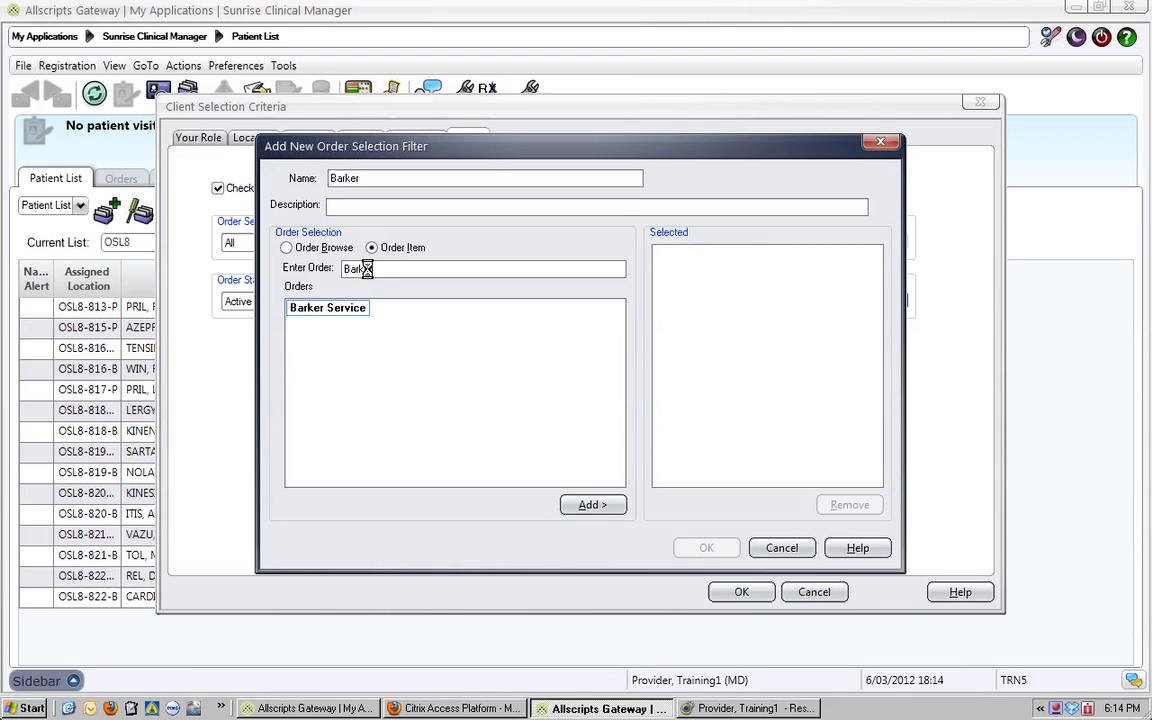
click(342, 312)
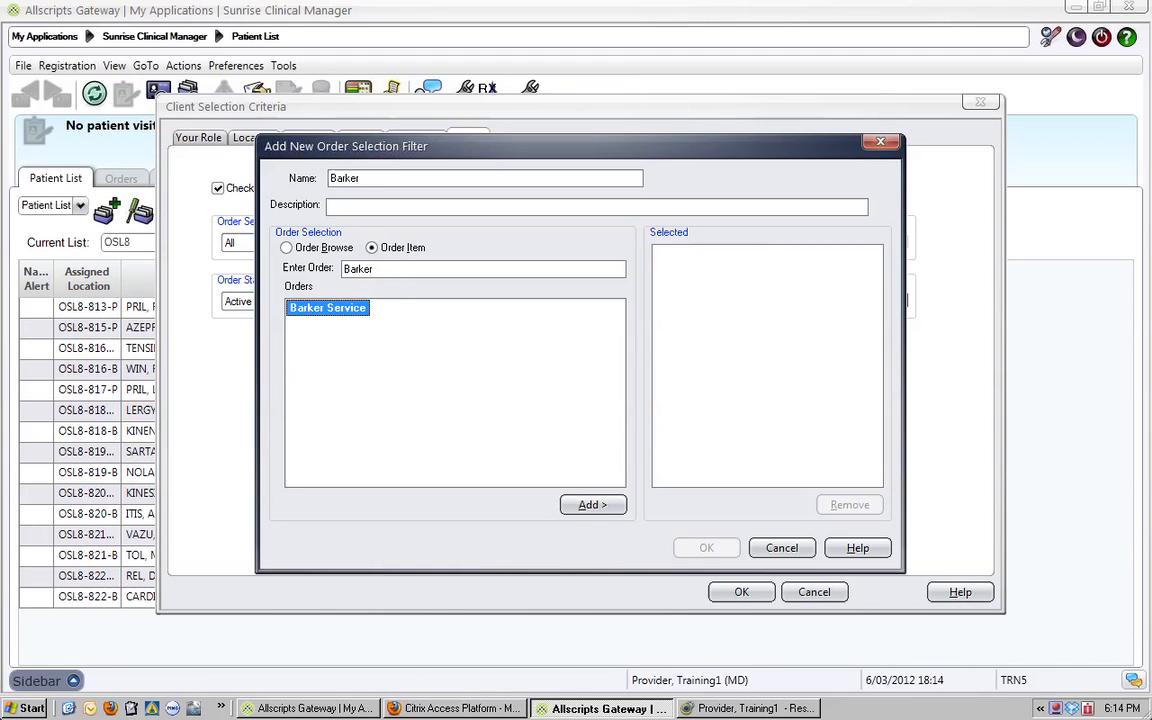
- Search the order items for "portable c" and select Portable Chest (Chest AP Portable) without adding it
key(shift+Tab)
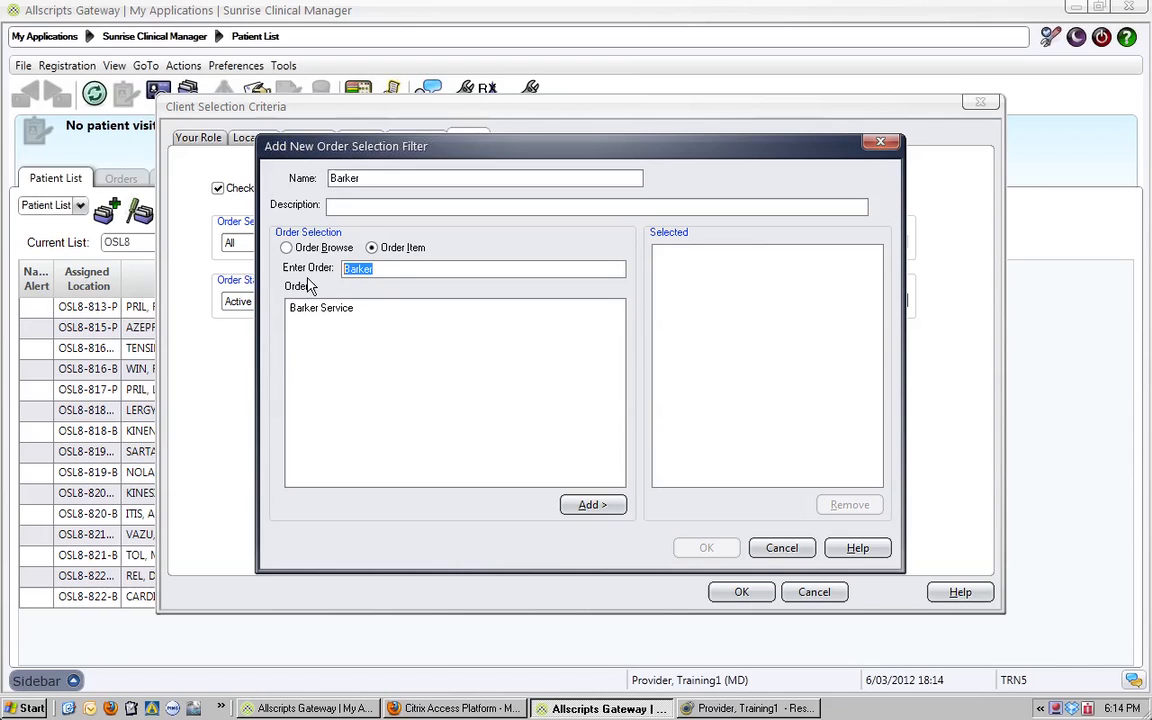
text(portable c)
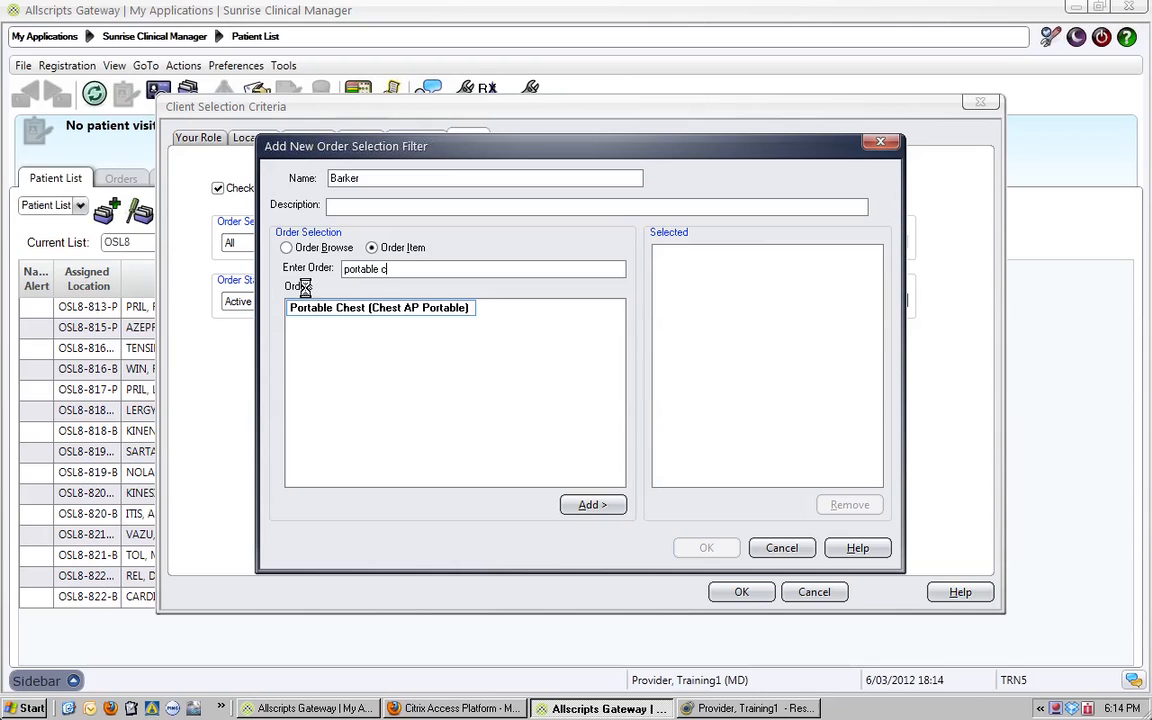
click(347, 310)
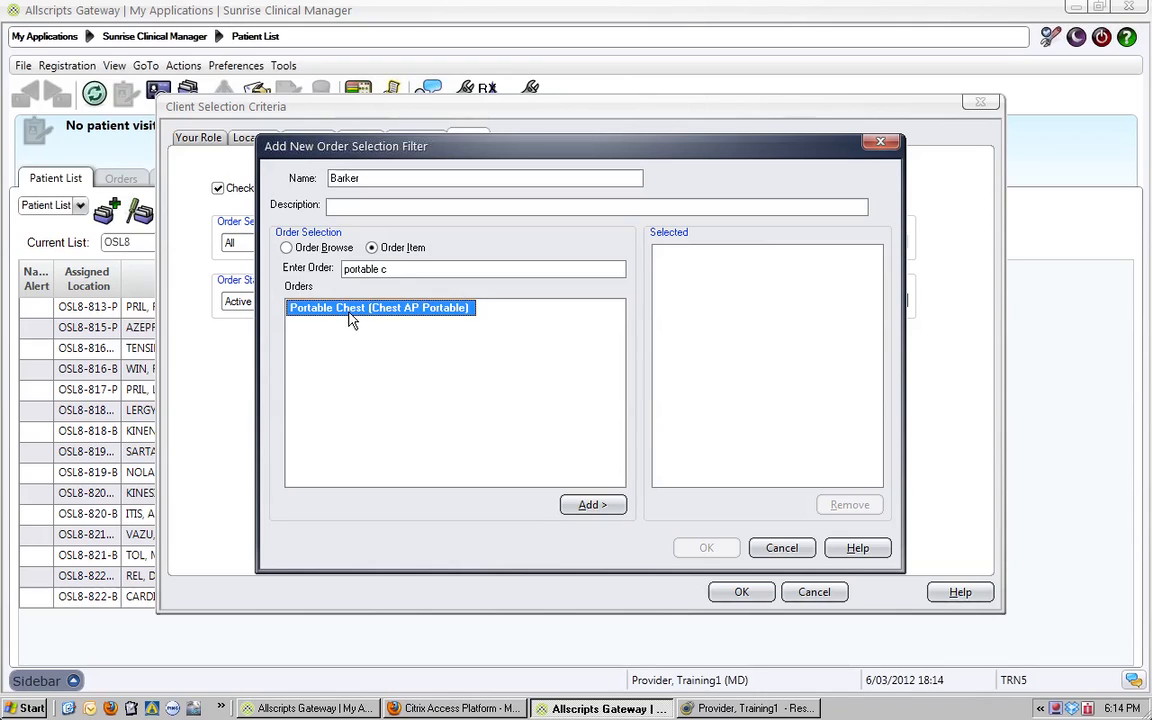
- Replace the order search with Barker, add Barker Service to the filter's selected orders and save the filter
double_click(385, 269)
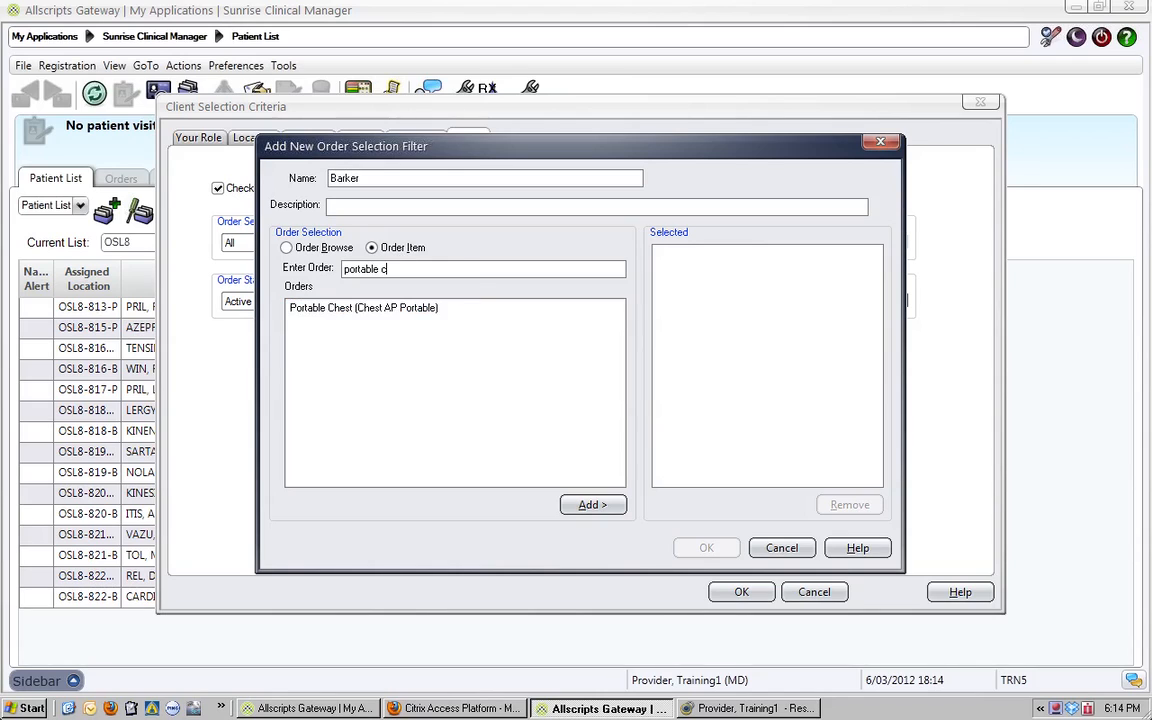
key(BackSpace)
key(BackSpace)
key(BackSpace)
key(BackSpace)
key(BackSpace)
key(BackSpace)
key(BackSpace)
text(Barker)
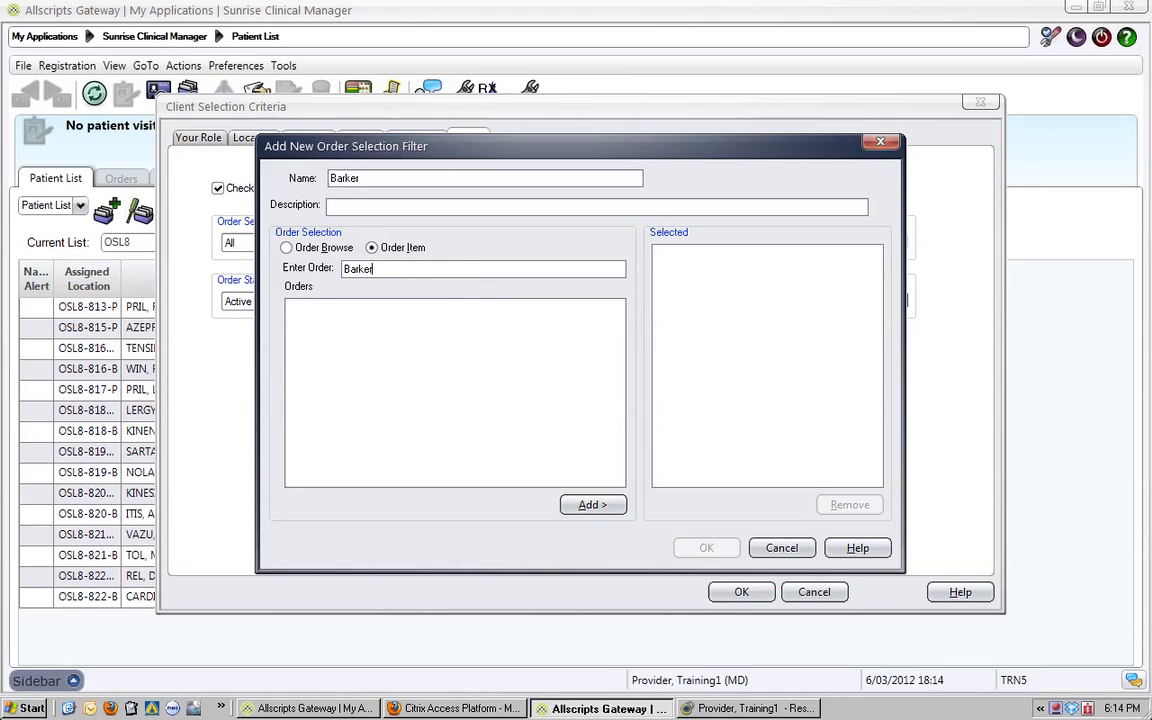
click(322, 309)
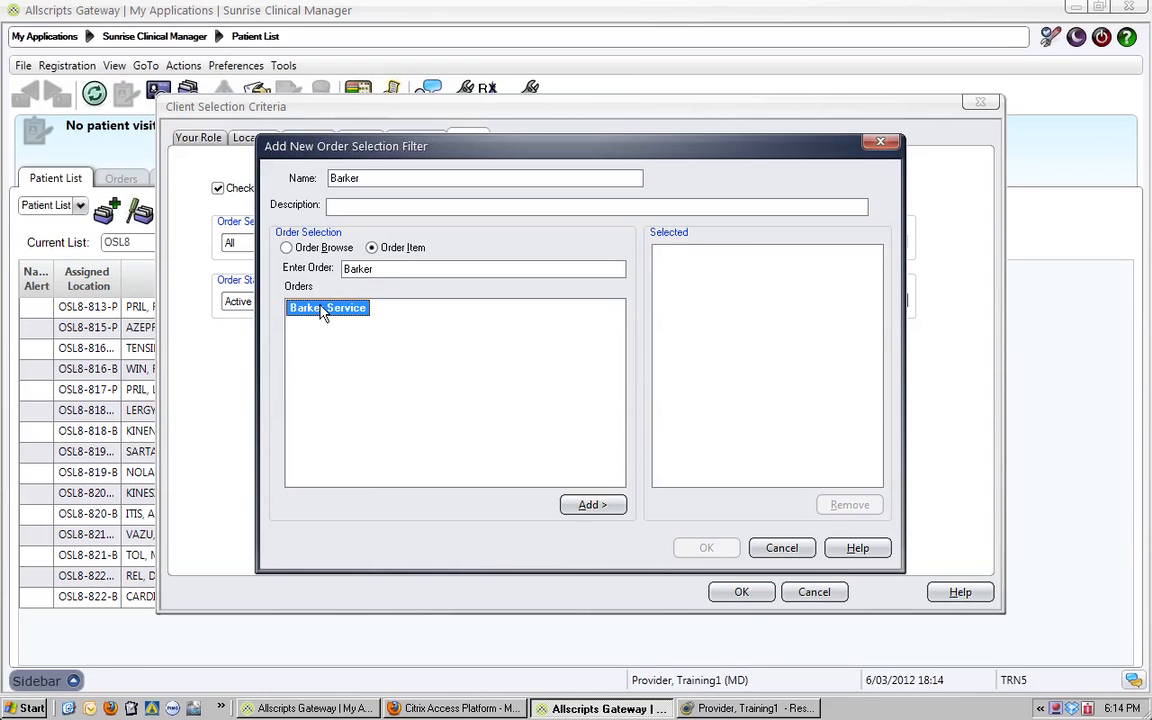
click(590, 505)
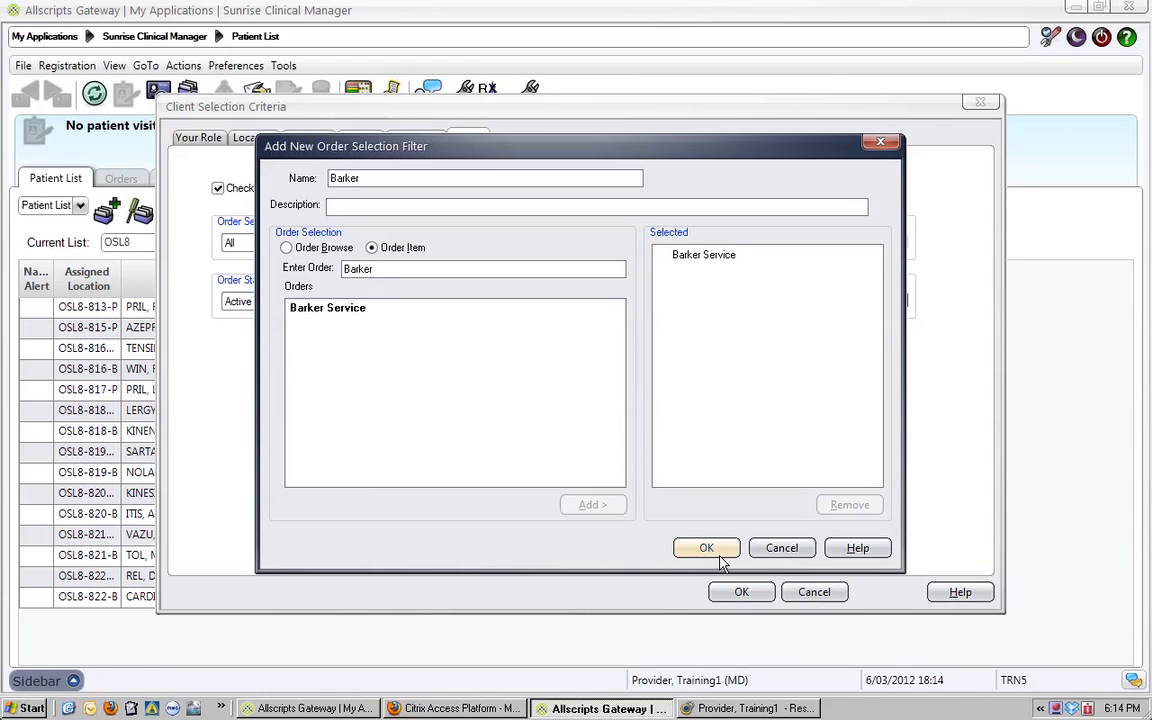
click(720, 549)
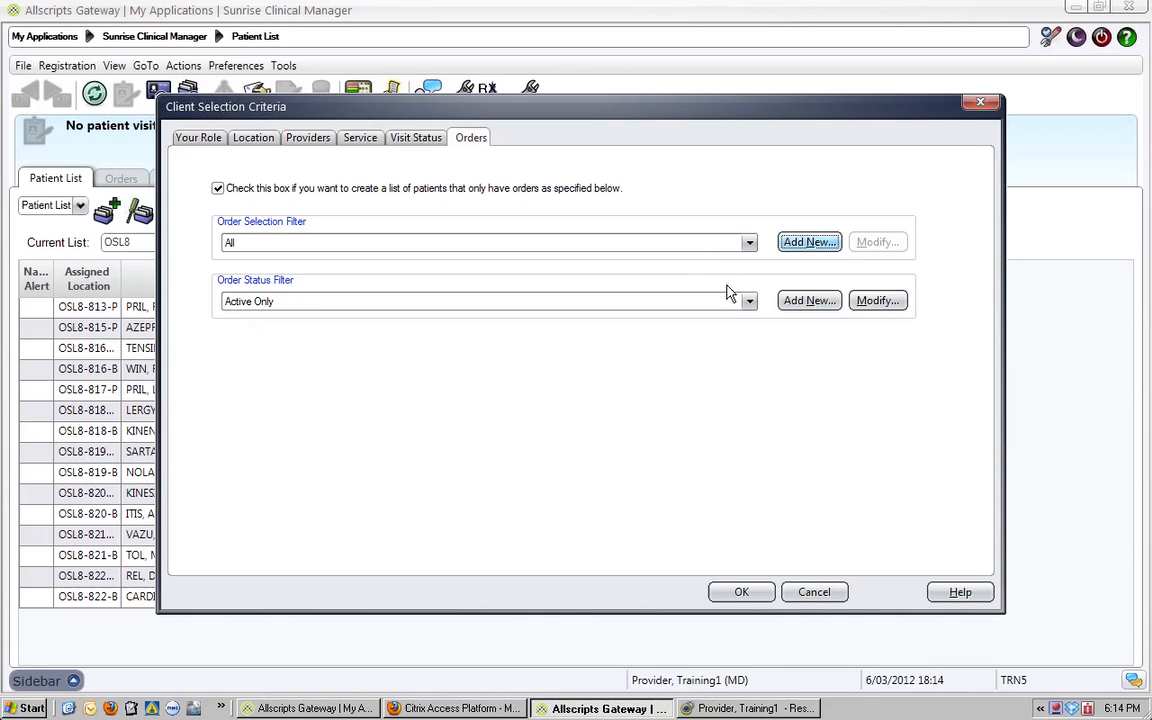
- Apply the Barker order selection filter to the new list with the Active Only order status filter
click(748, 245)
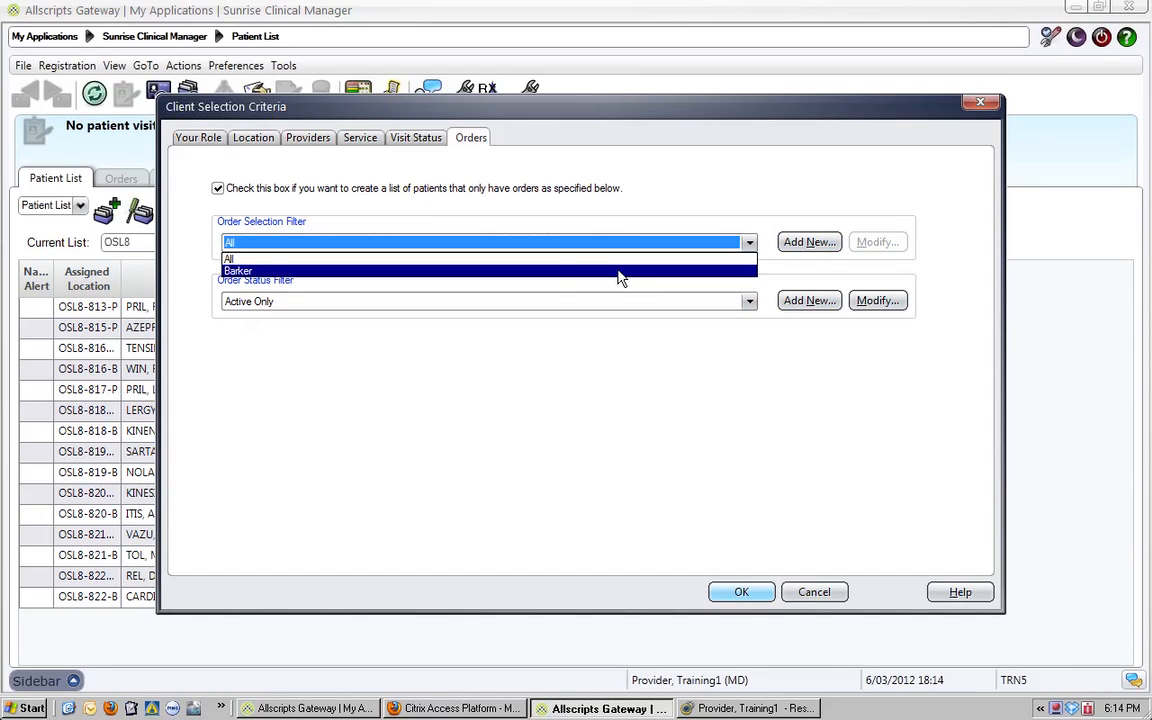
click(548, 273)
click(748, 301)
click(727, 318)
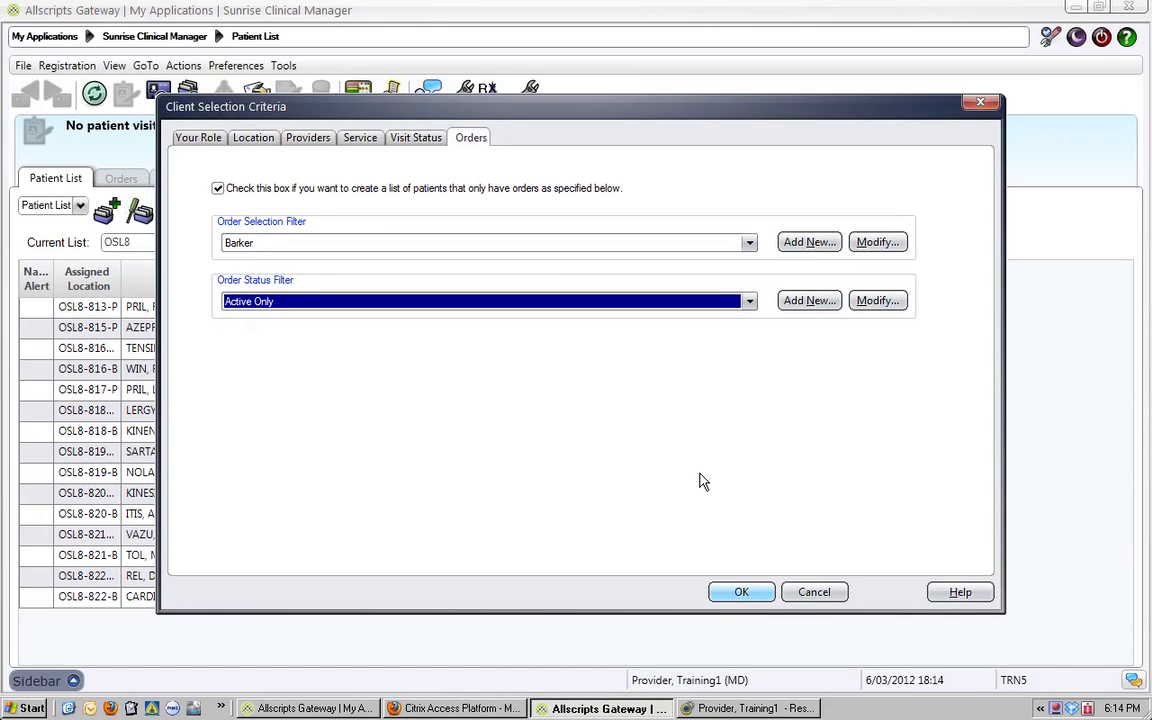
- Save the criteria as a patient list named Z - Barker and check its place among the available lists
click(738, 594)
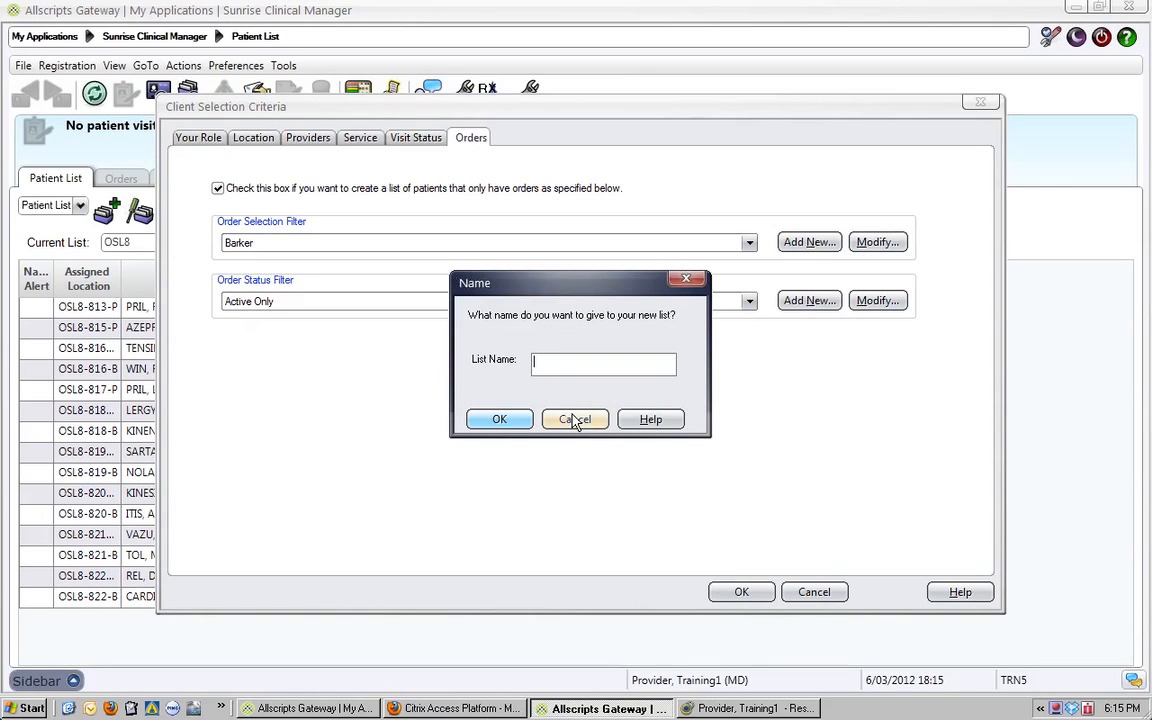
text(Barker)
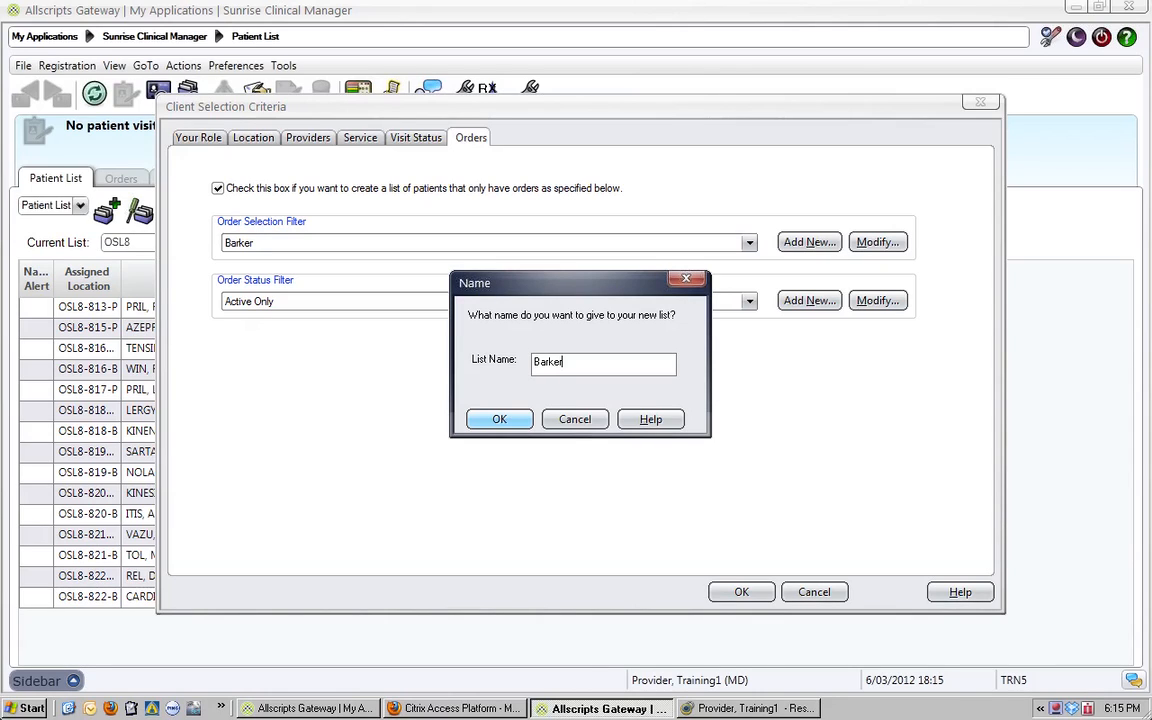
key(Left)
key(Left)
key(Left)
key(Left)
key(Left)
key(Left)
click(498, 420)
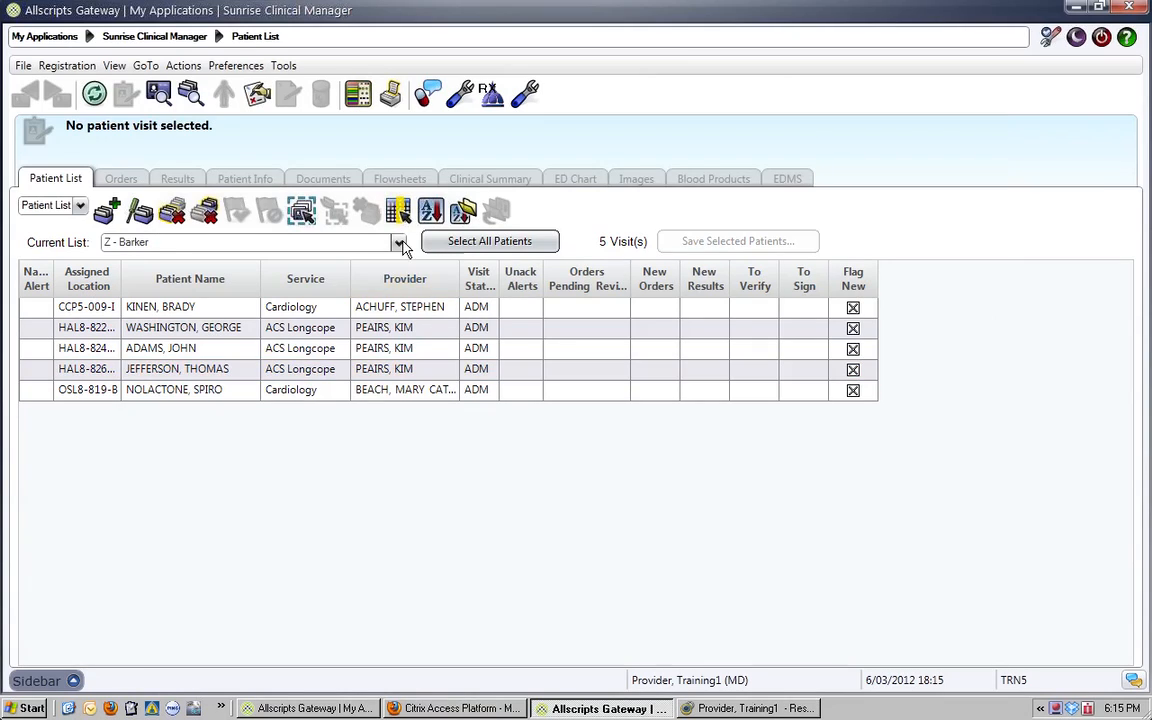
click(398, 244)
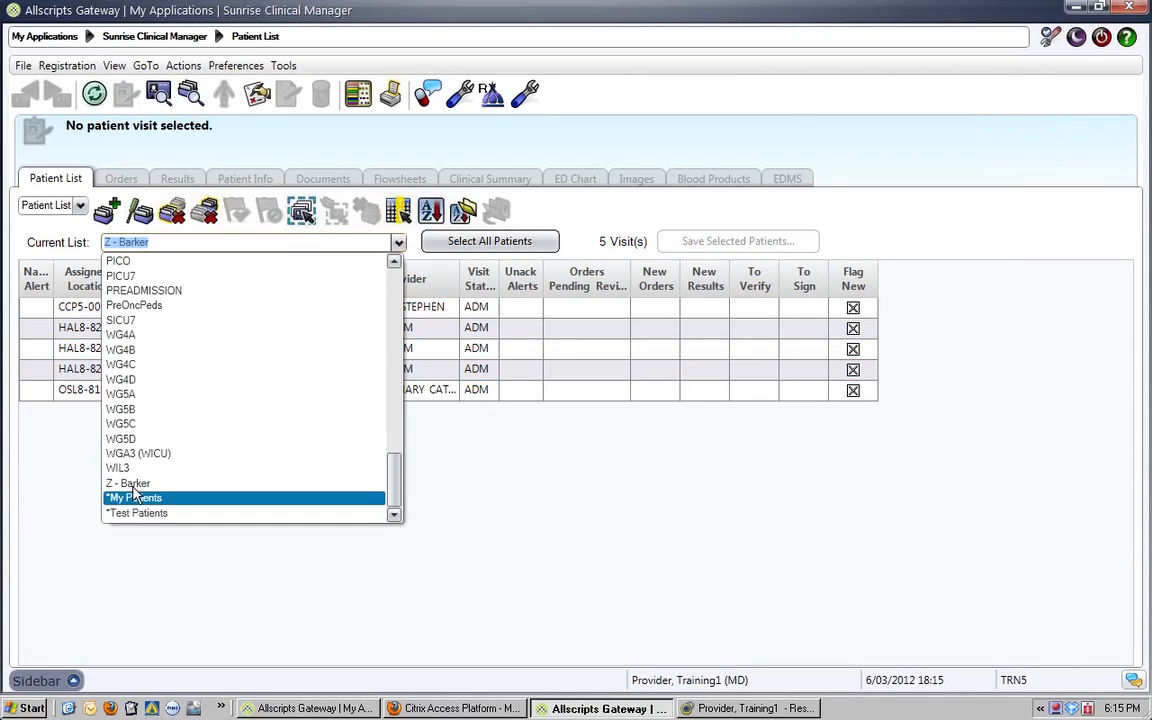
click(476, 497)
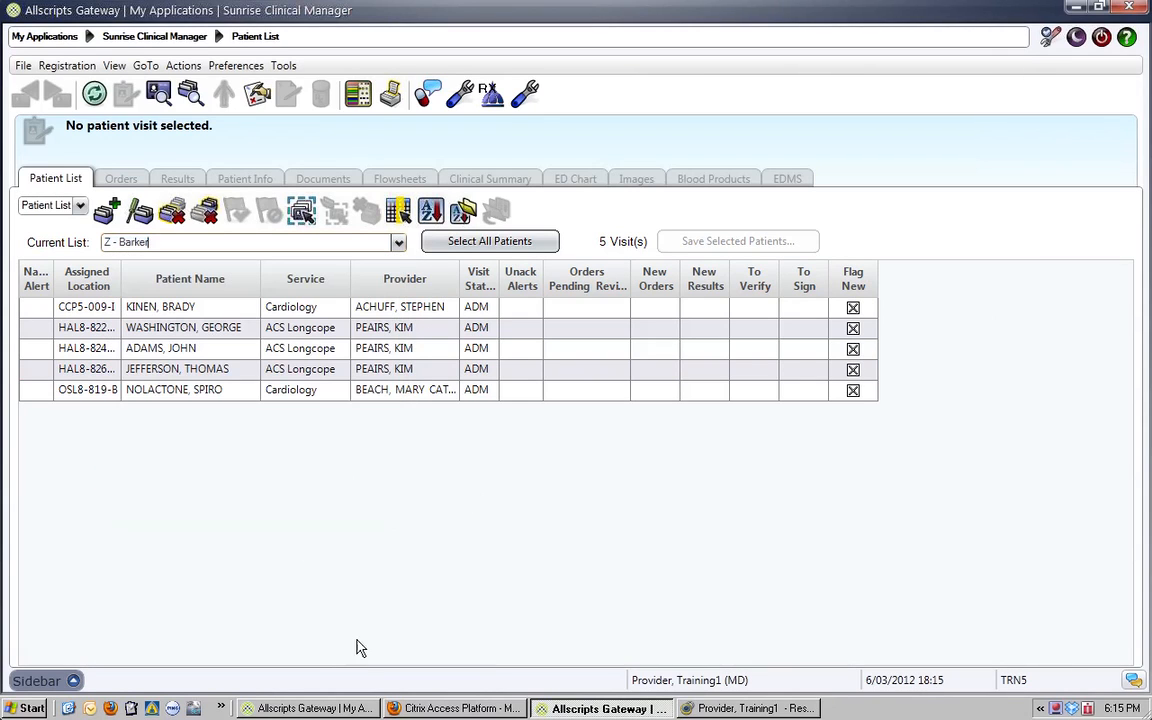
- Switch to the PROD session and examine how its saved patient lists are named and ordered
click(322, 711)
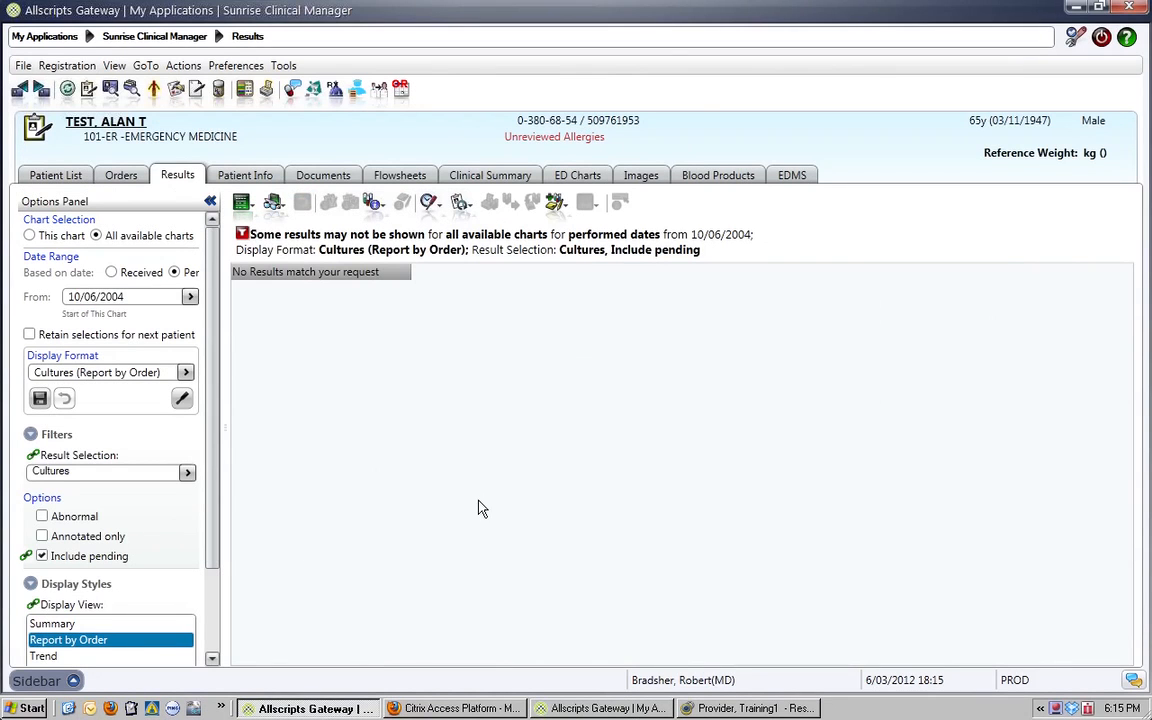
click(72, 181)
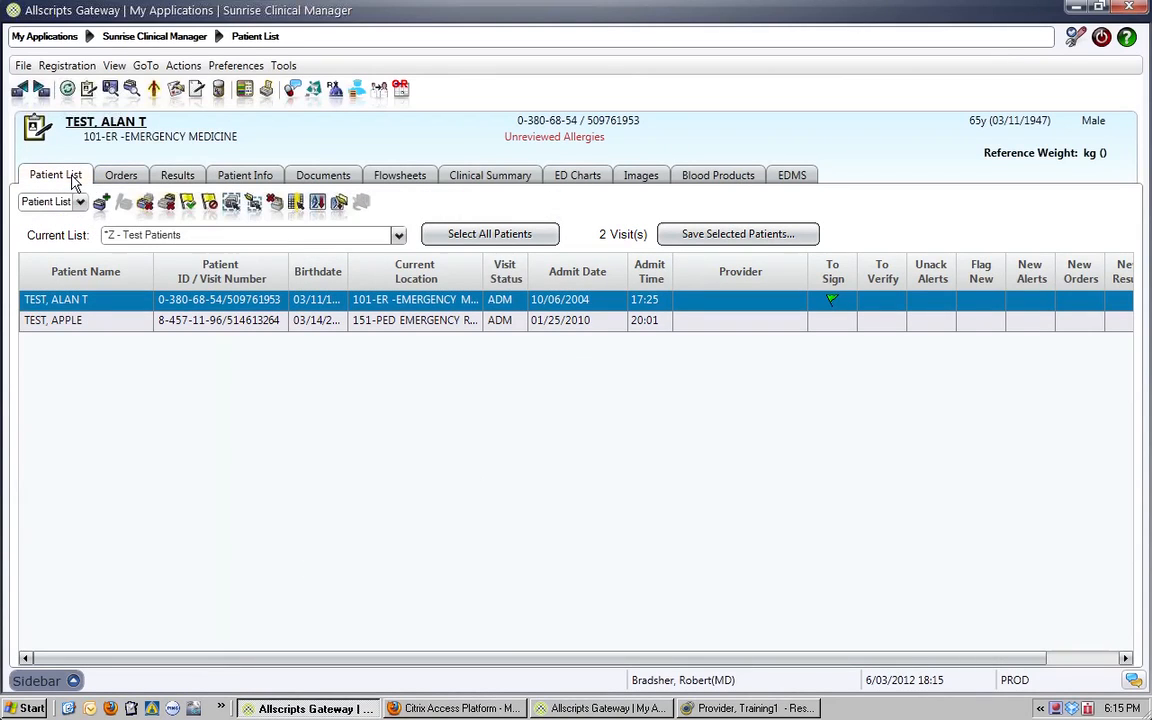
click(398, 236)
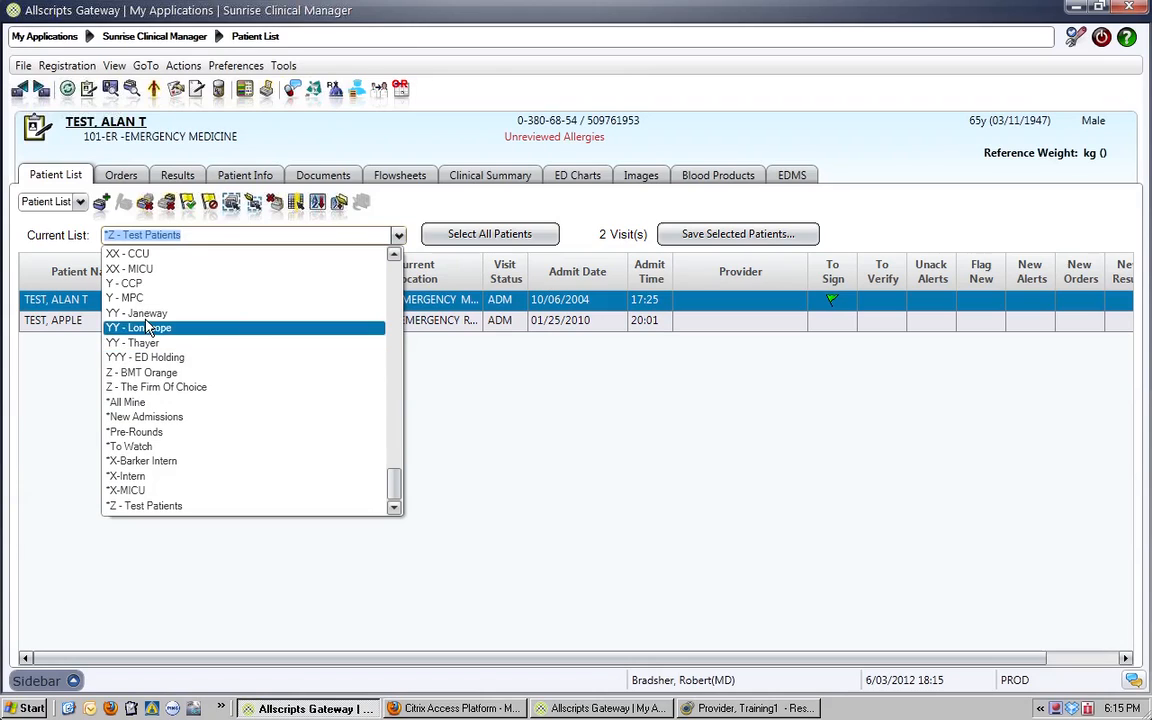
click(396, 257)
click(396, 257)
click(396, 259)
drag(396, 438, 394, 483)
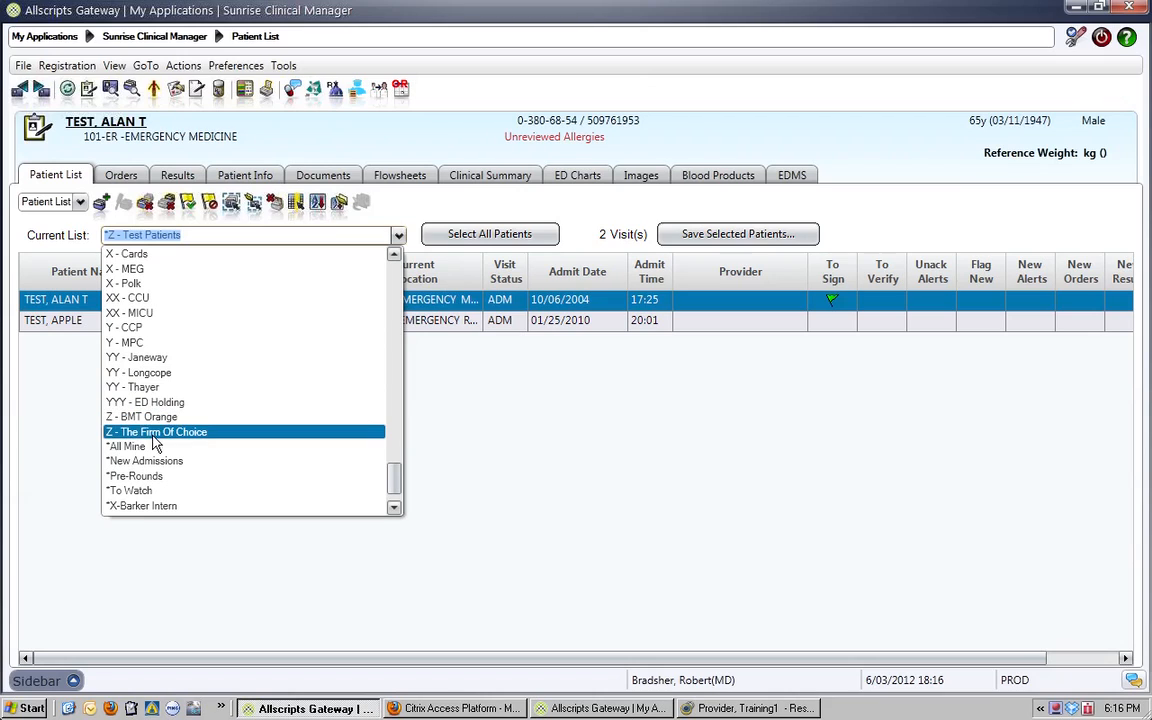
click(476, 452)
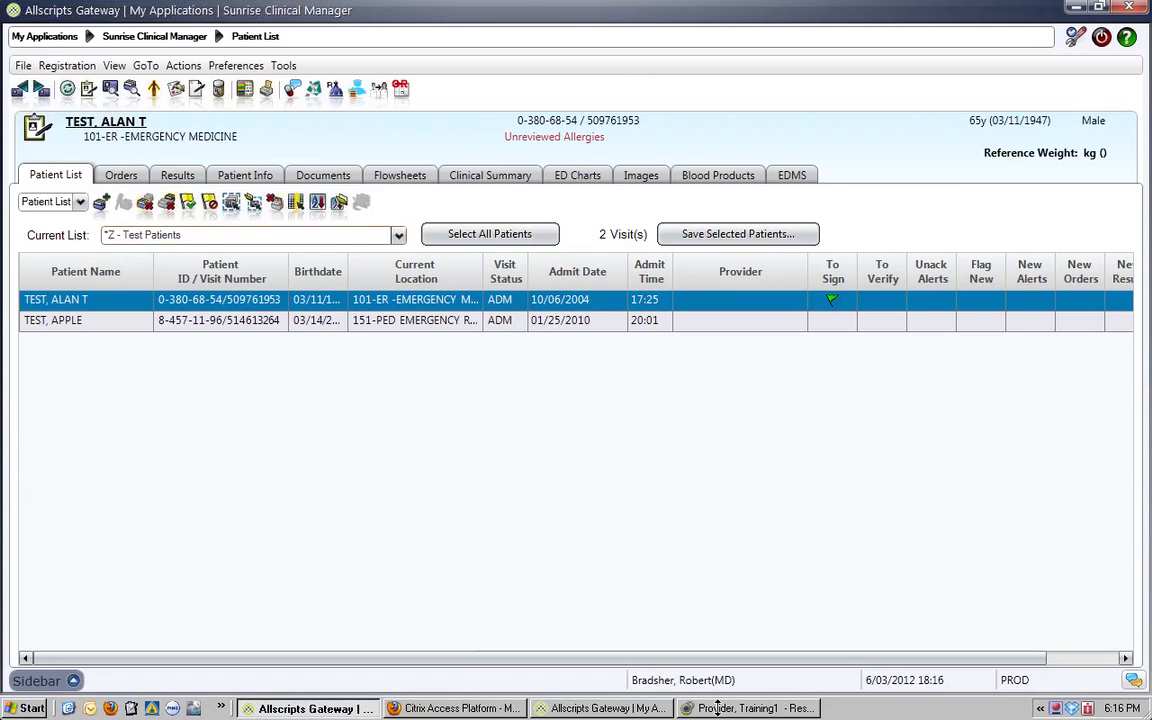
- Switch back to the training session and review the orders of the Z - Barker patient in CCP5-009-I
click(664, 709)
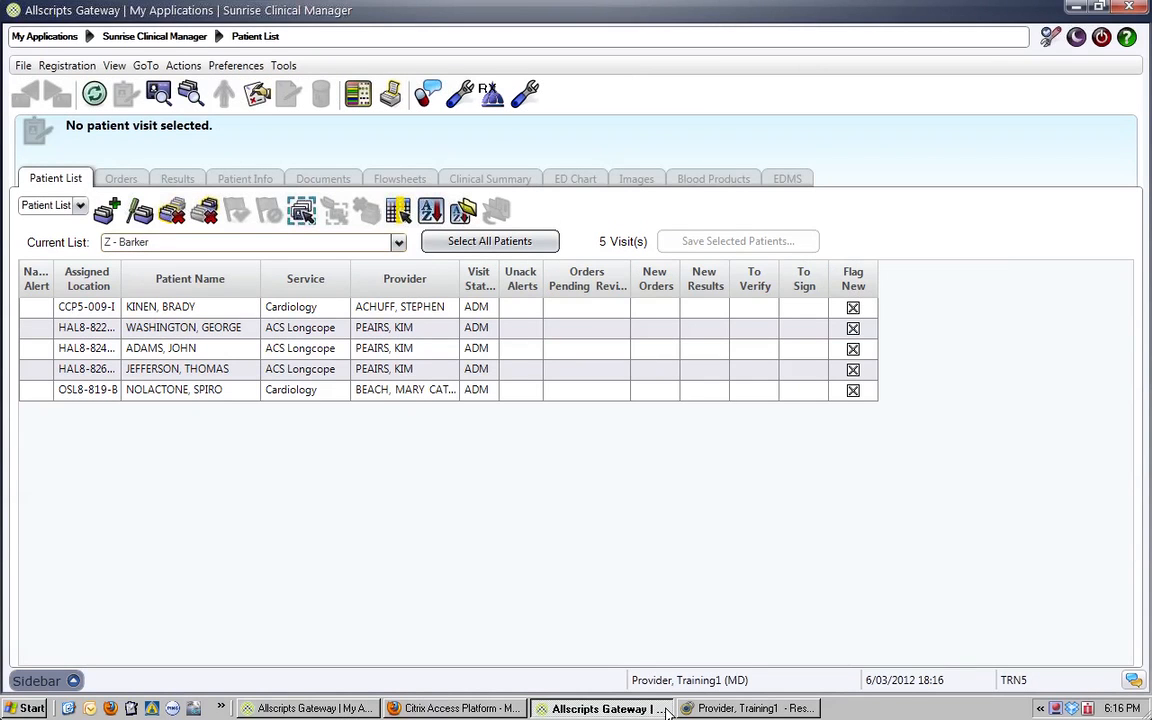
click(170, 313)
click(118, 178)
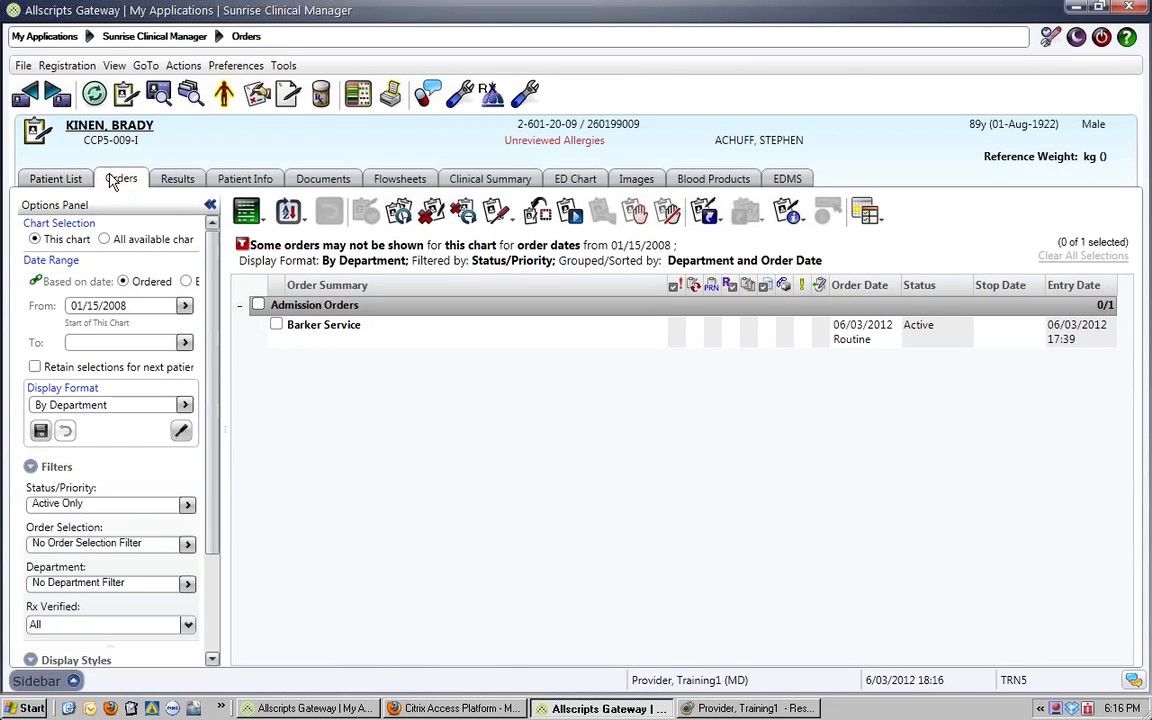
click(332, 345)
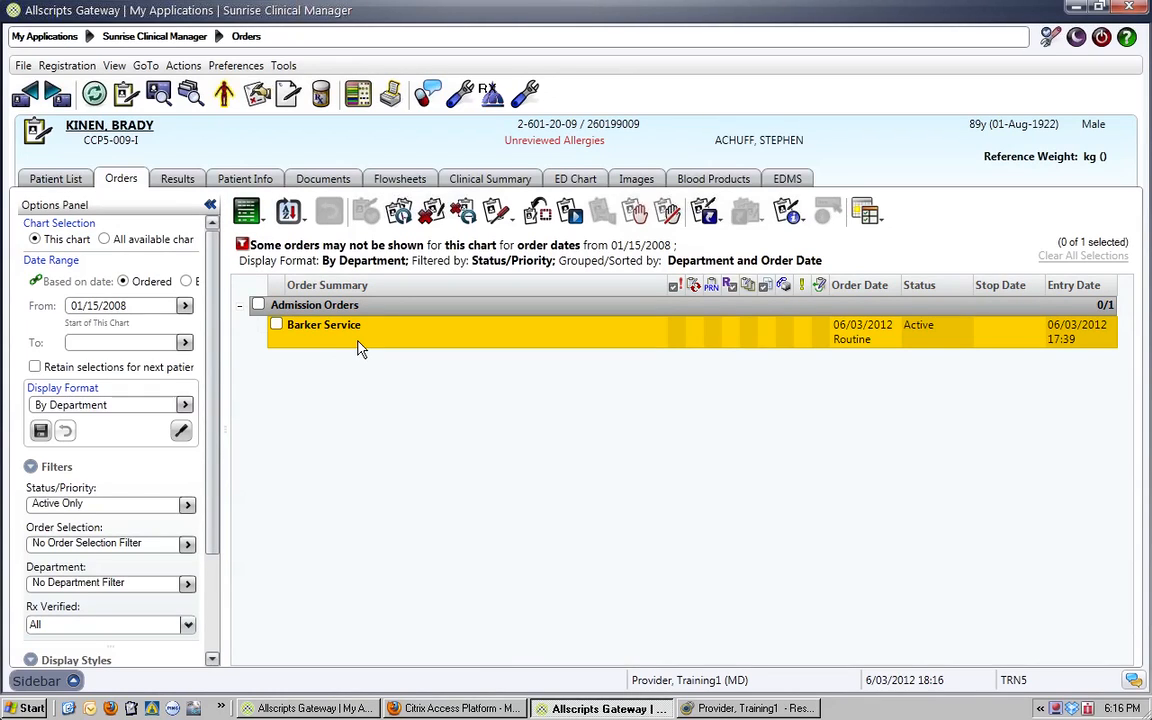
click(267, 330)
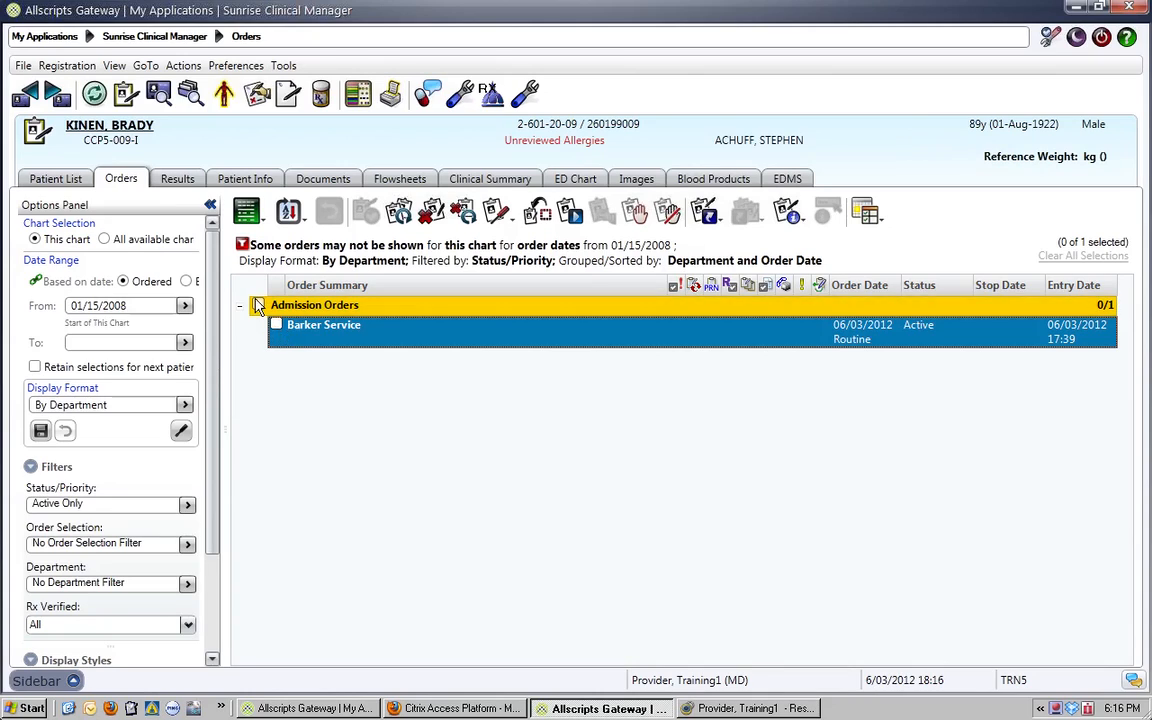
click(66, 176)
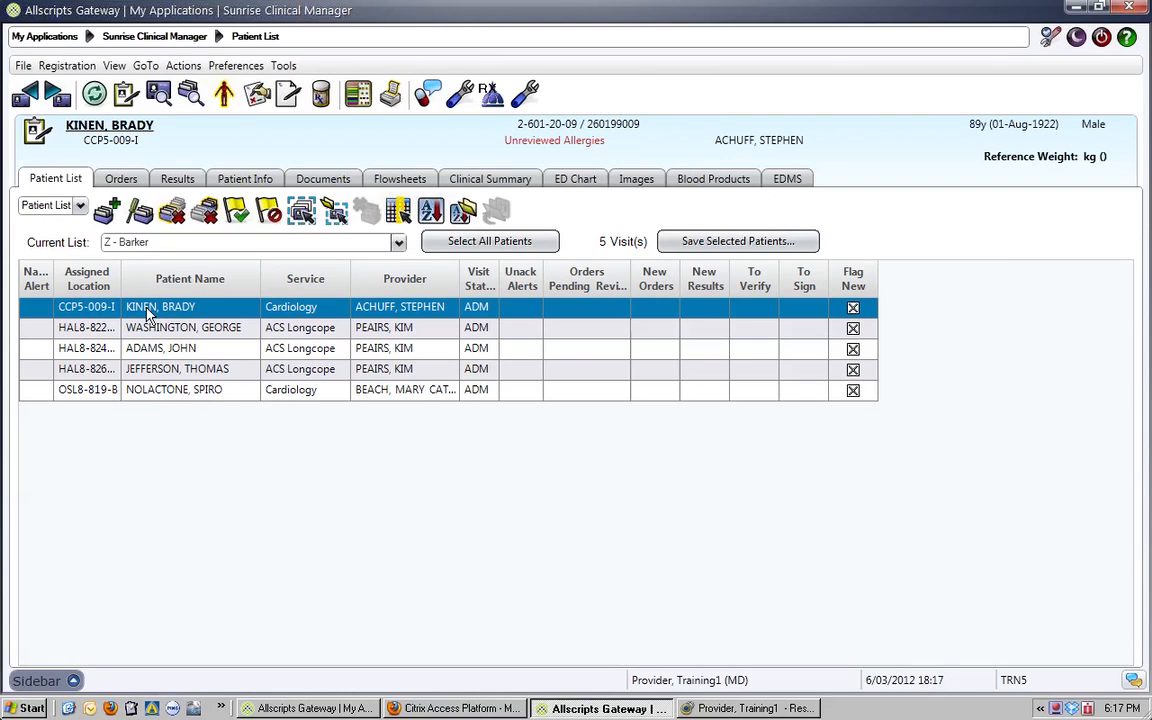
- Discontinue the Barker Service order for the patient in CCP5-009-I
click(122, 179)
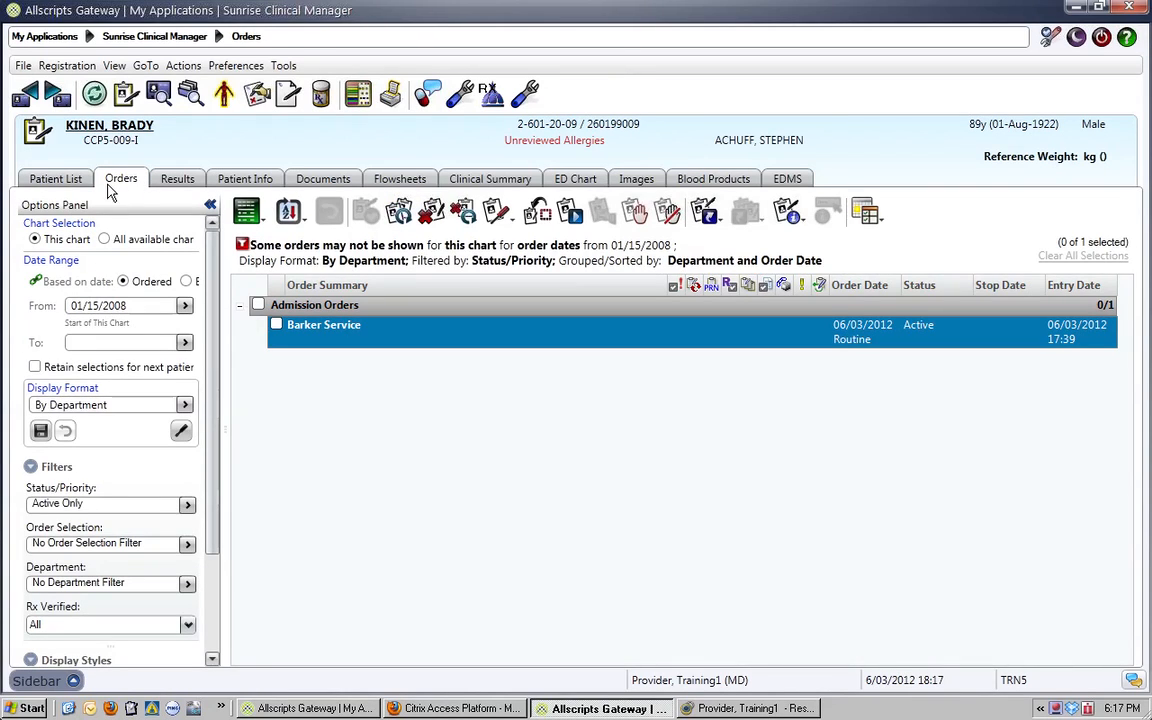
click(276, 324)
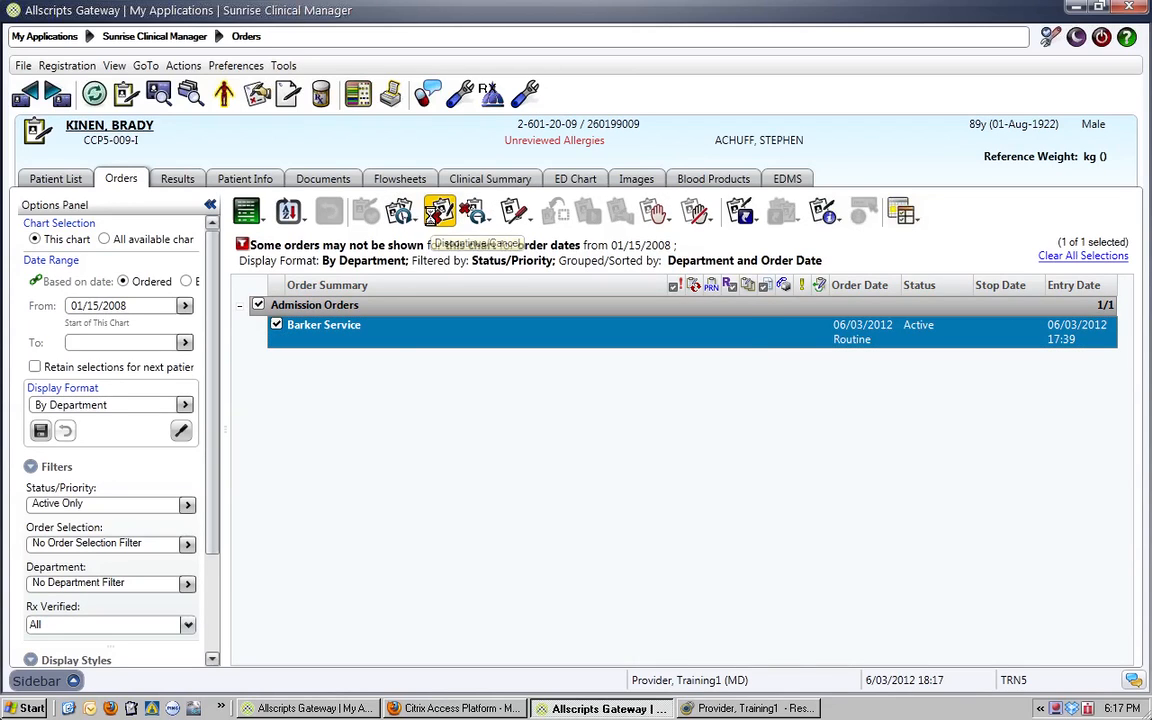
click(439, 211)
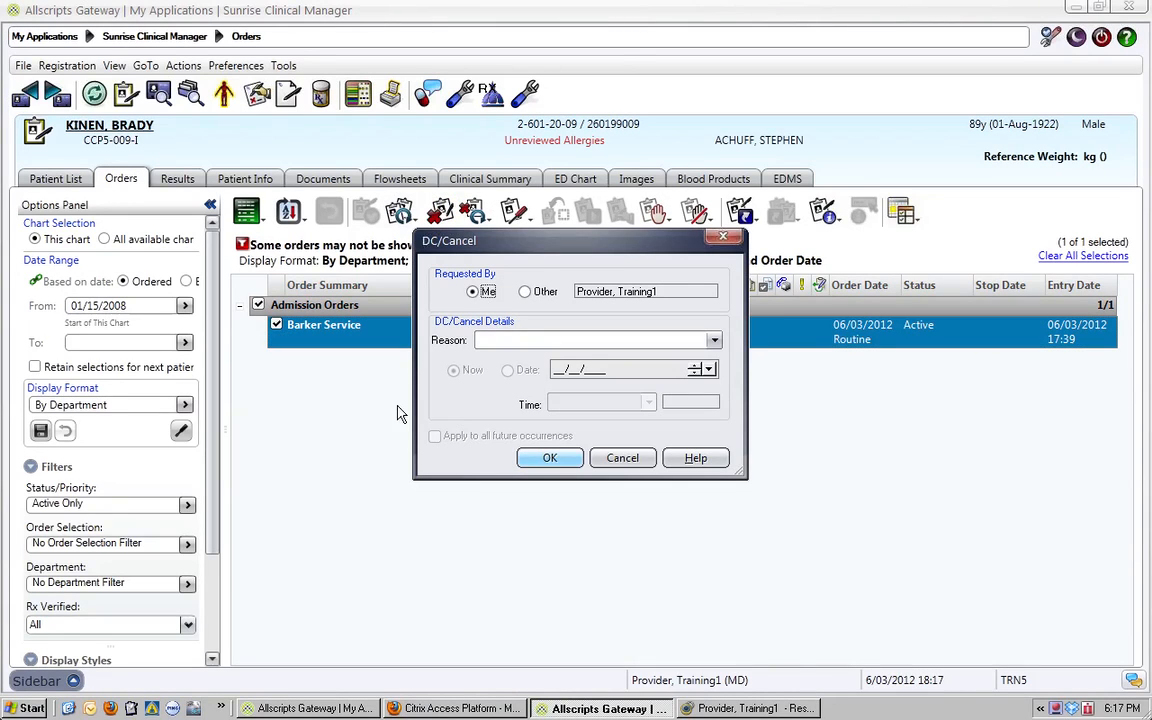
click(535, 459)
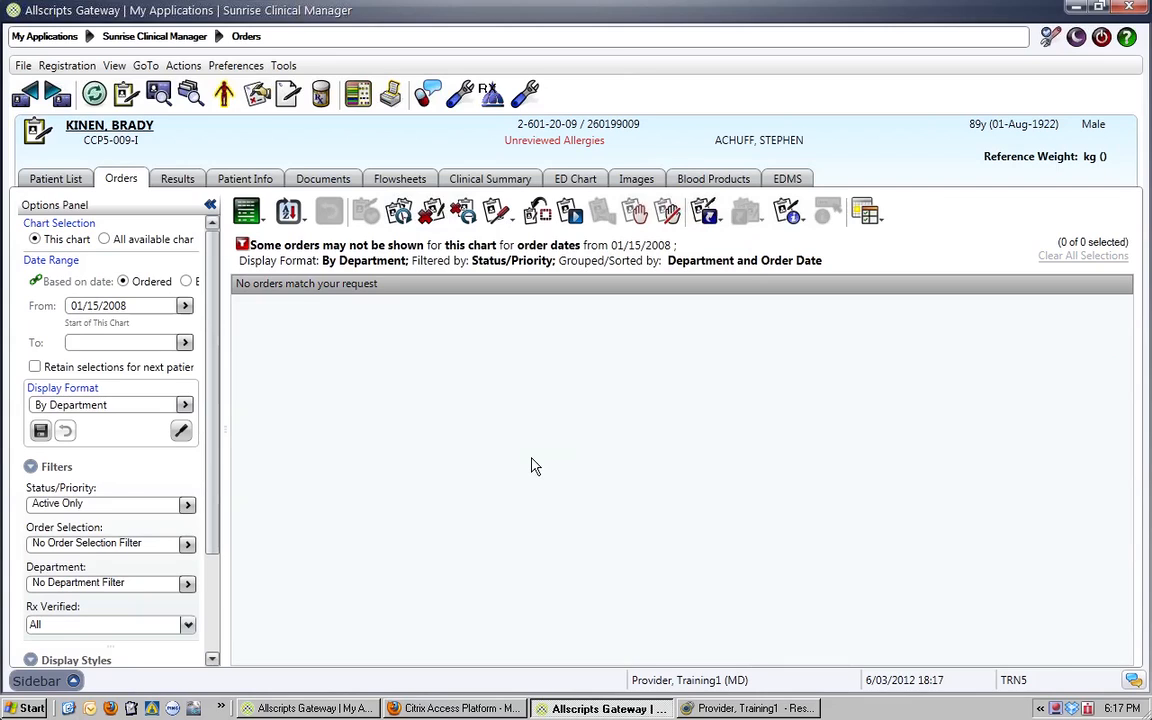
- Return to the patient list, review the location and role criteria of Z - Barker, and rename the existing list as Barker
click(77, 186)
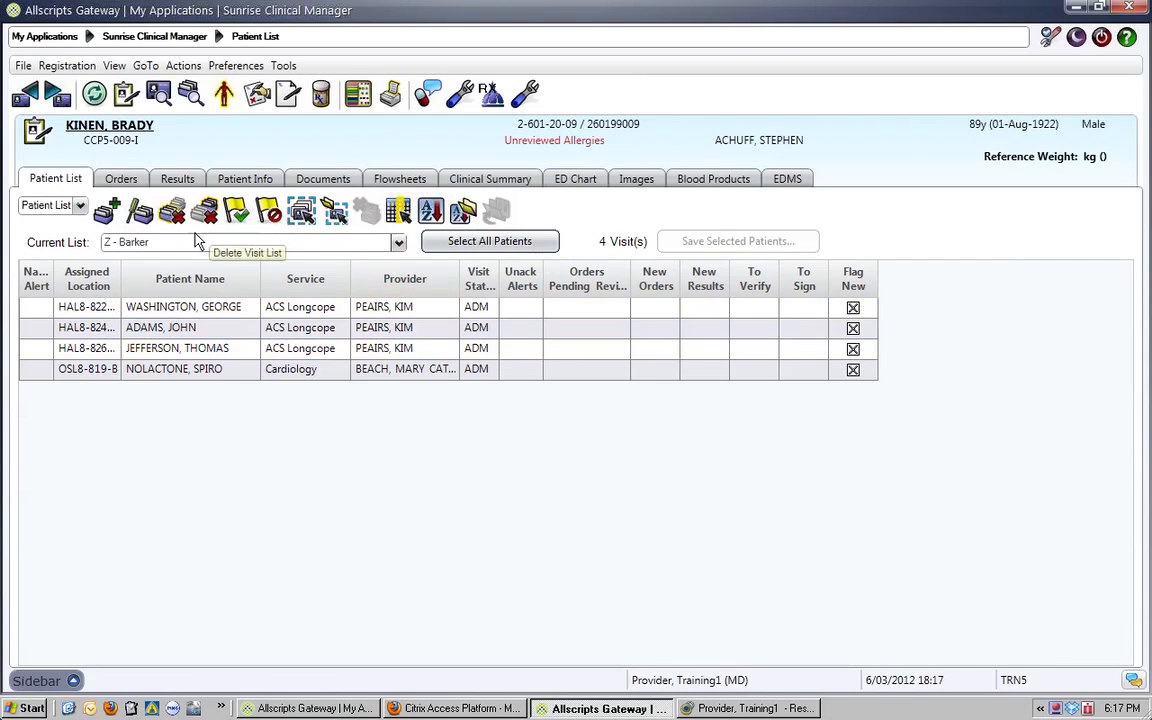
click(140, 214)
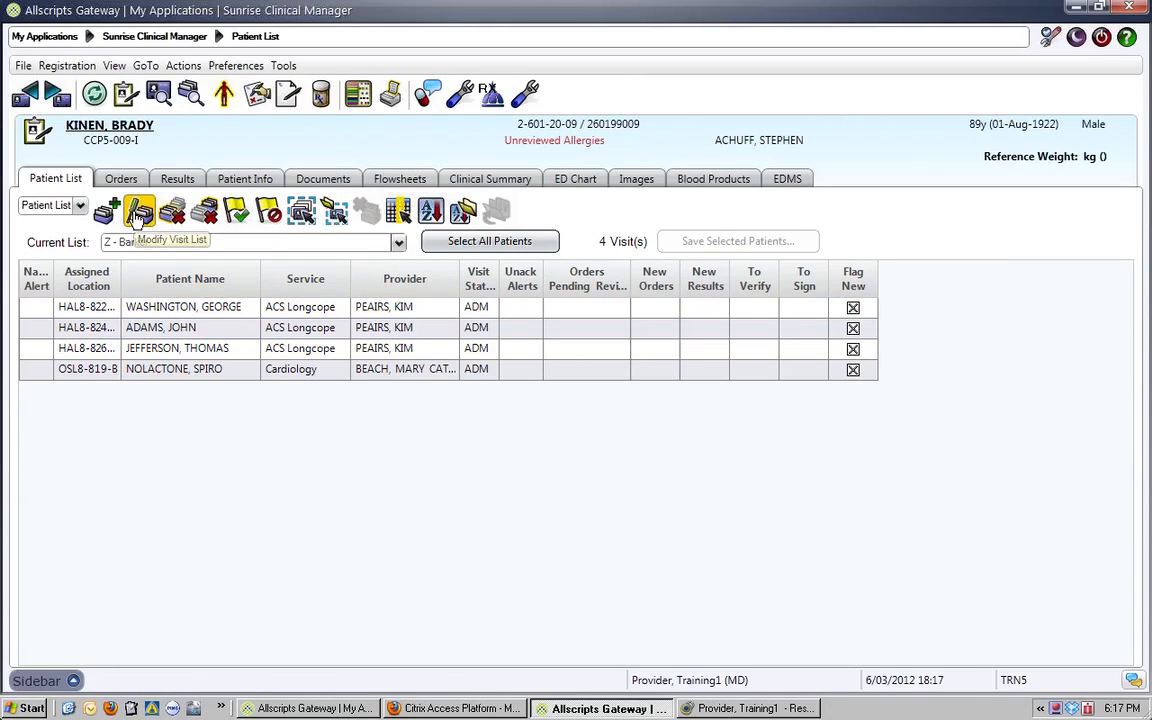
click(255, 140)
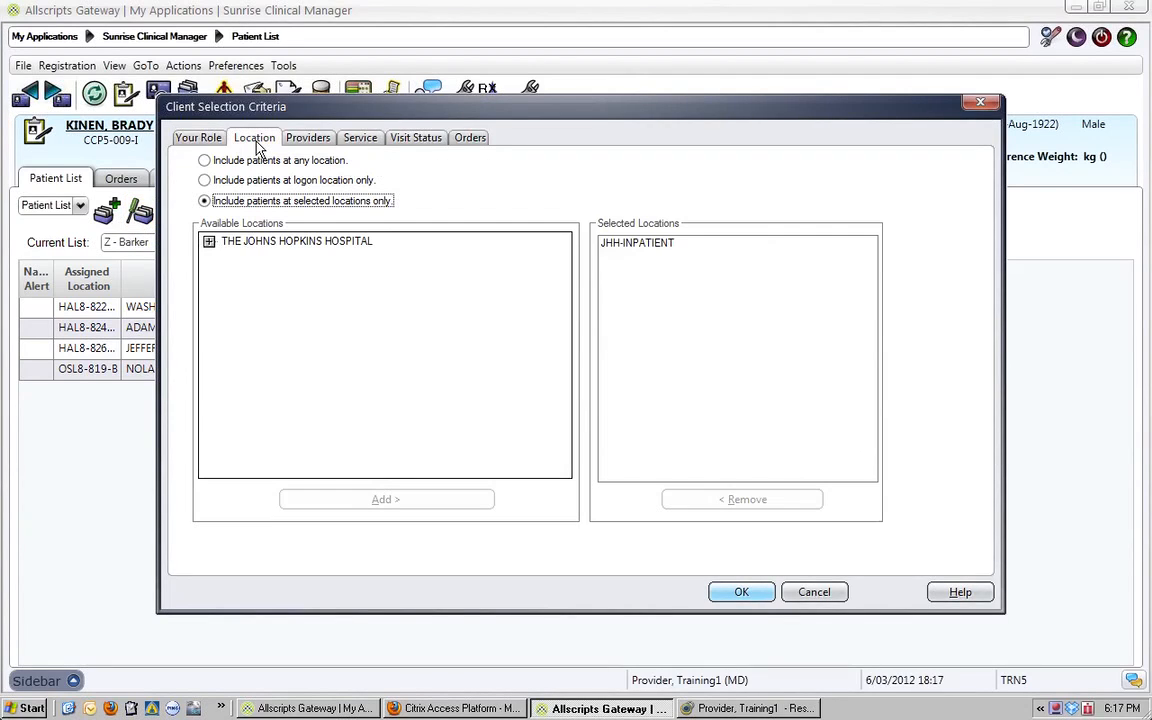
click(214, 140)
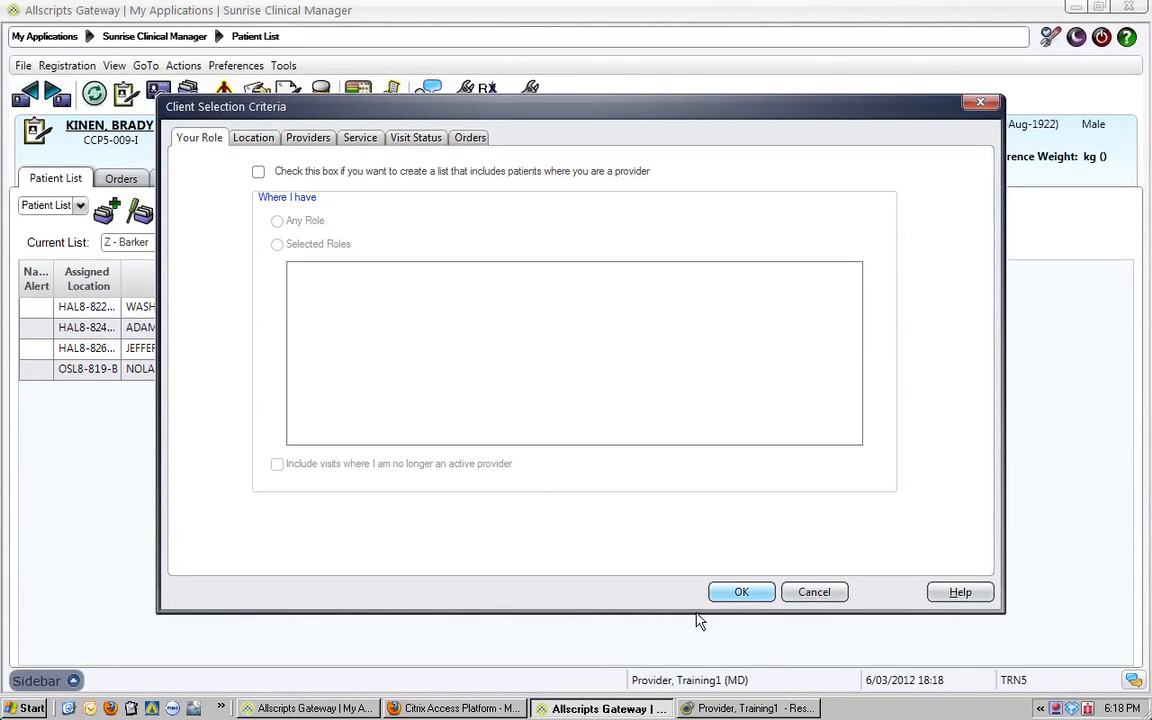
click(741, 592)
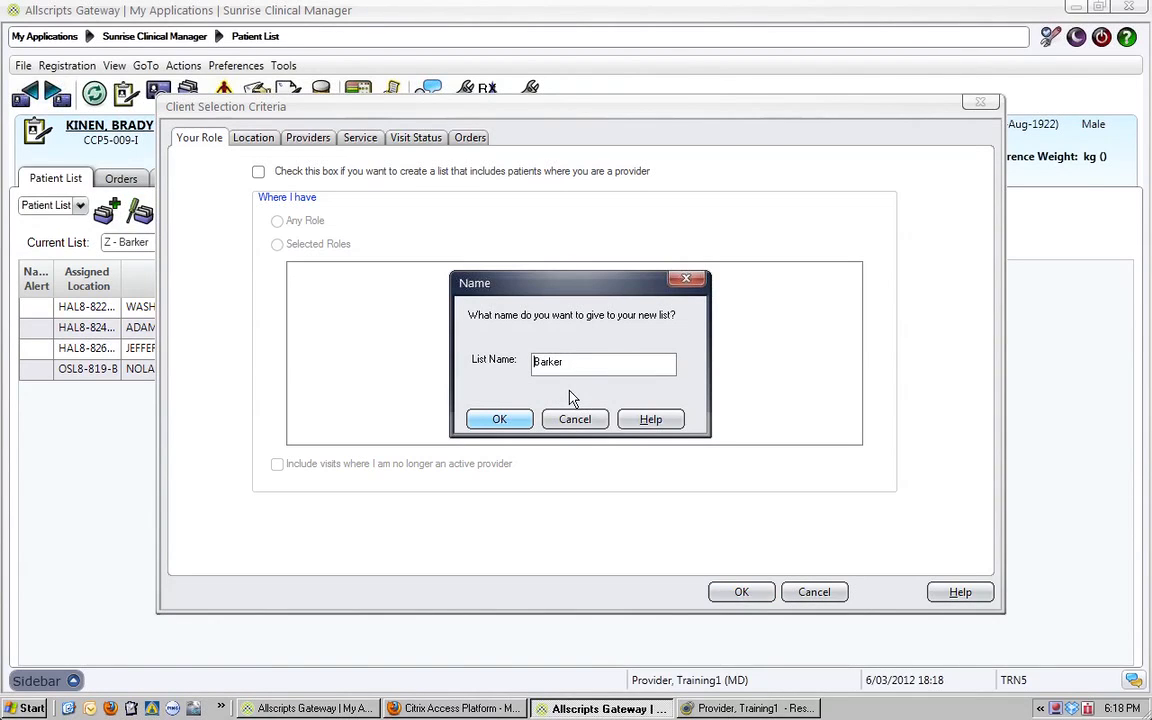
click(500, 419)
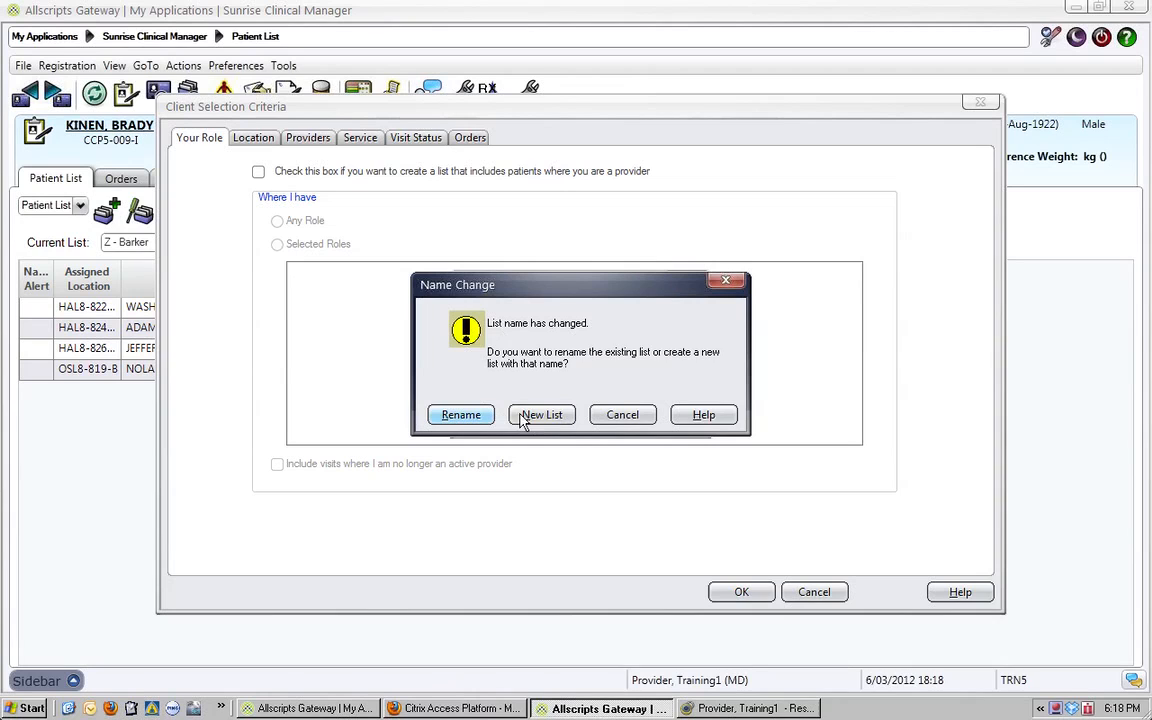
click(447, 418)
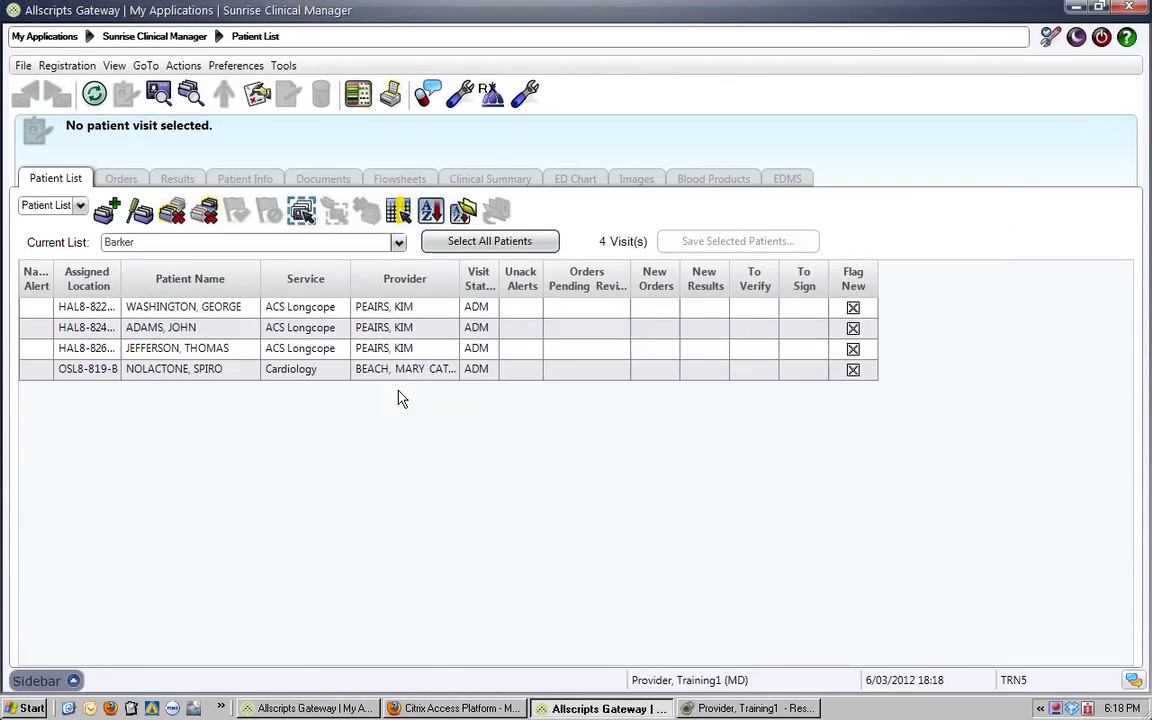
- Check where the renamed Barker list falls among the available patient lists
click(398, 242)
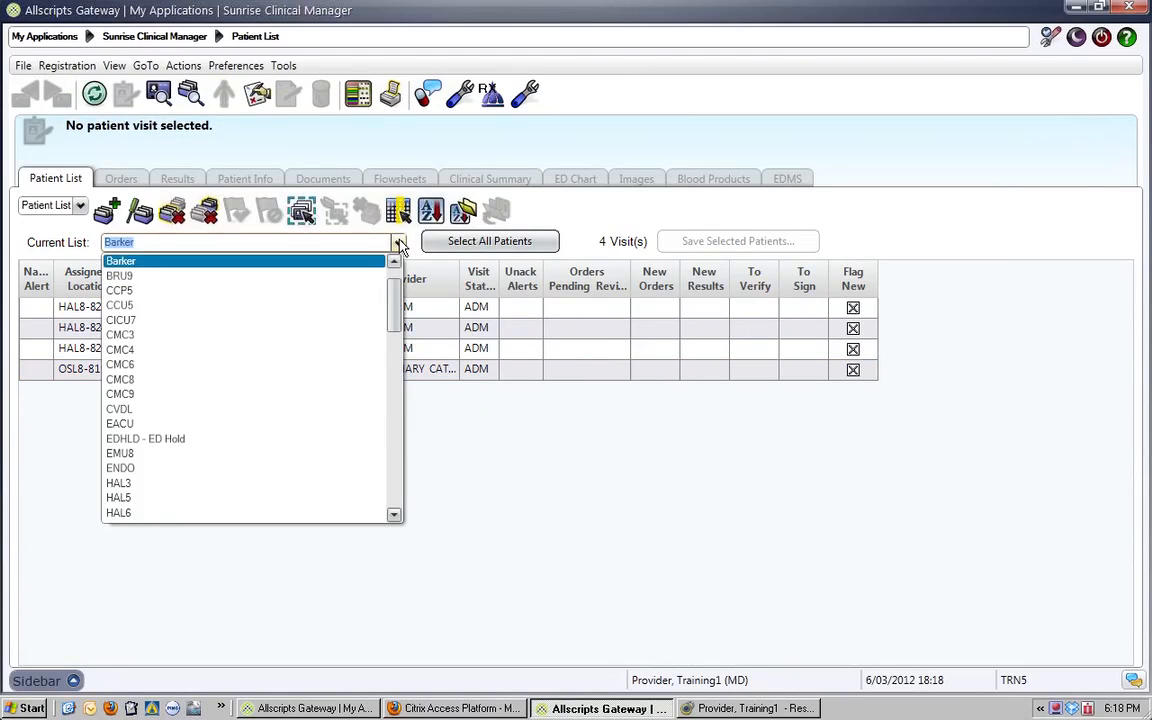
scroll(385, 295, up, 1)
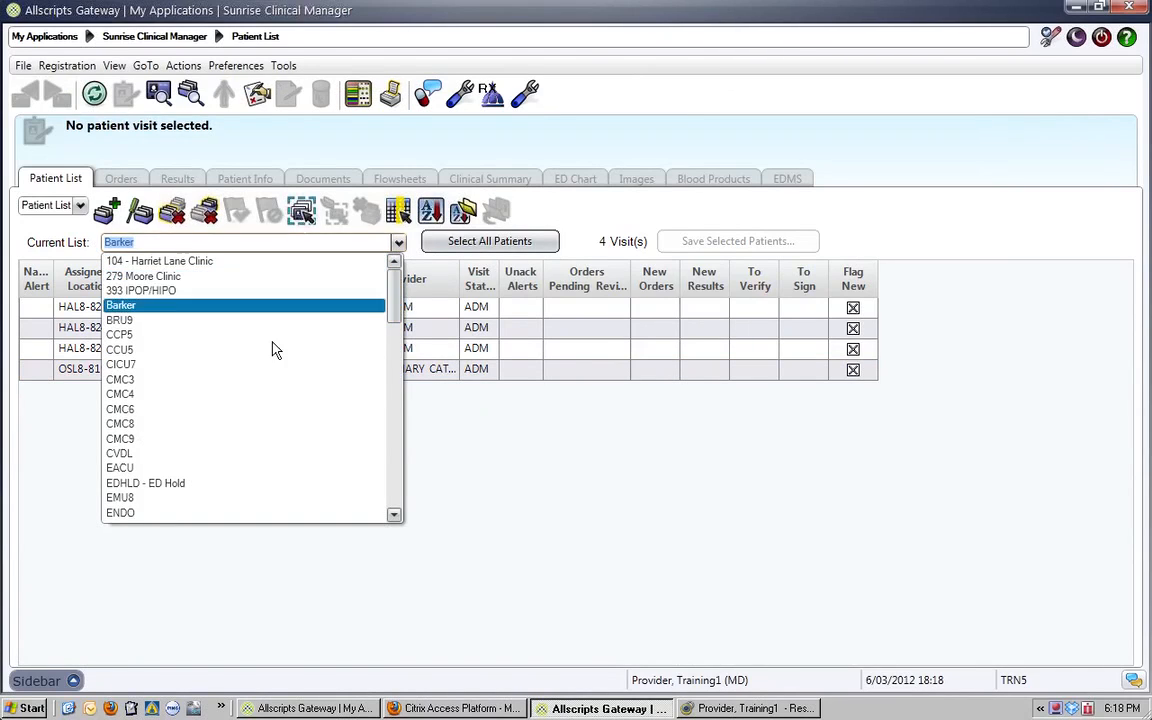
drag(394, 303, 394, 490)
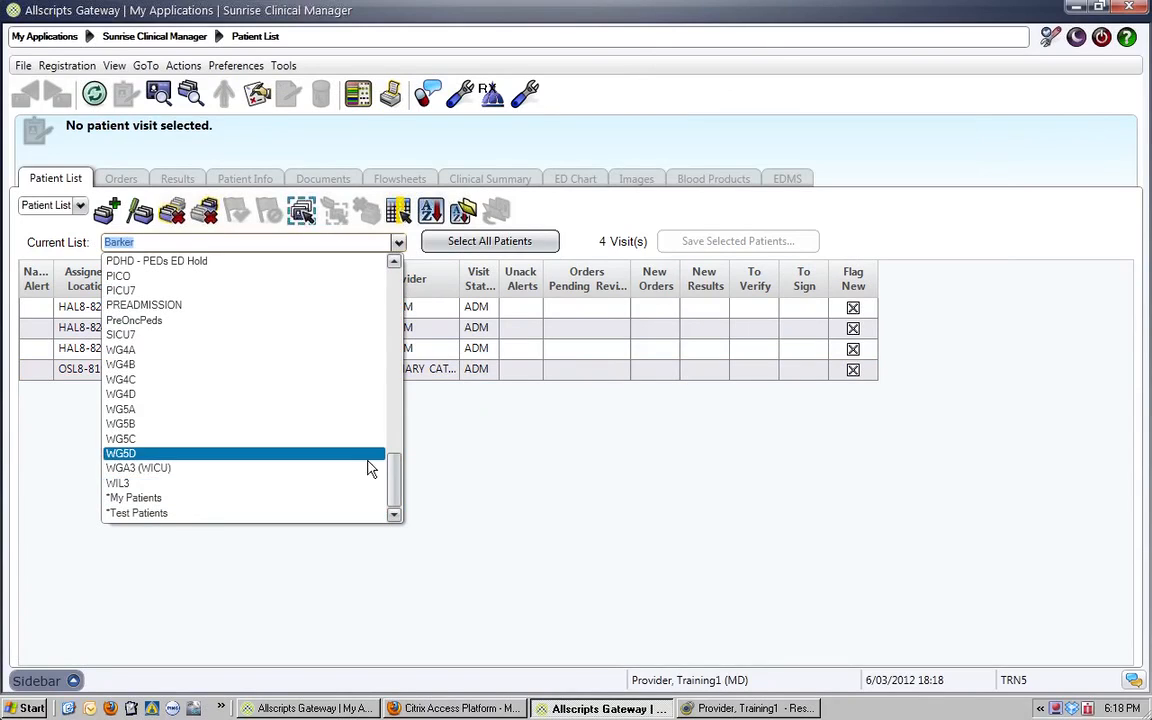
click(436, 479)
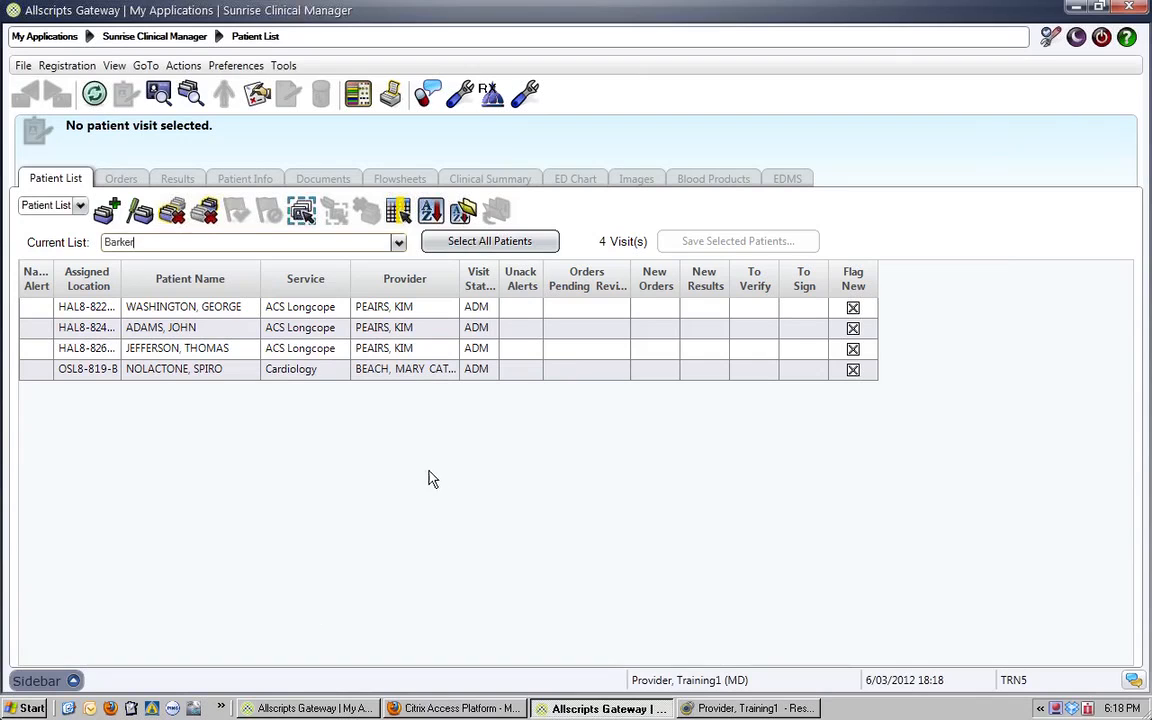
- Switch to the PROD session and compare the order of its unit lists with its prefixed and starred custom lists
click(330, 708)
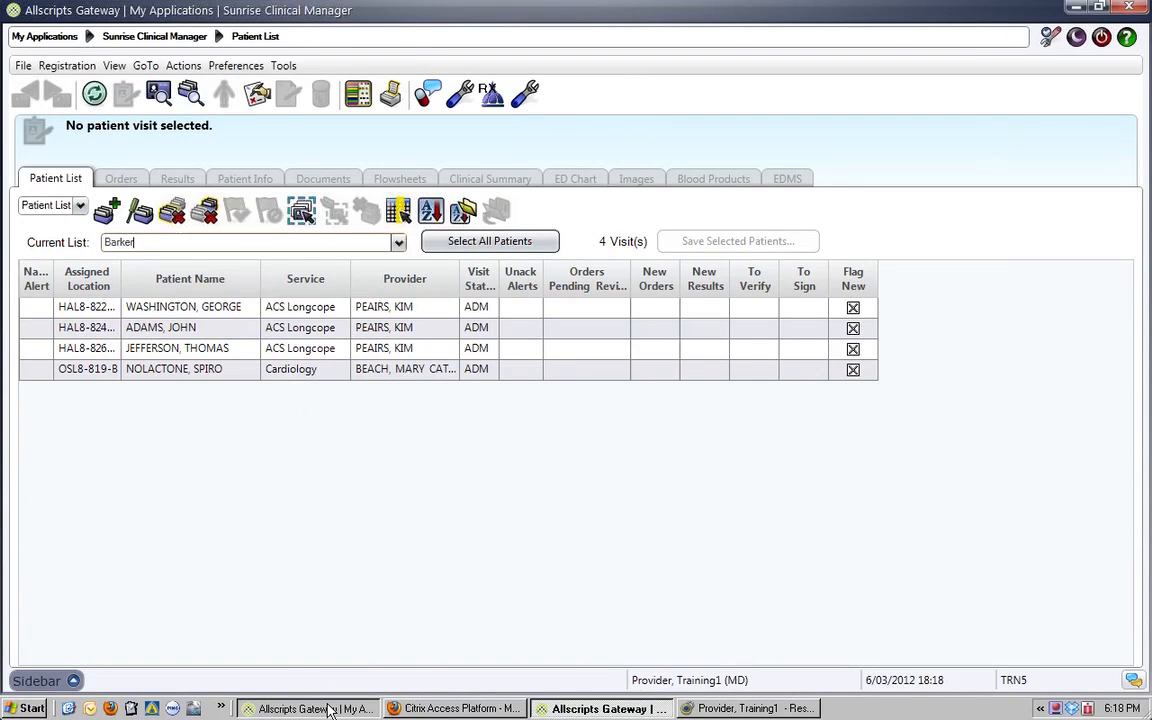
click(398, 235)
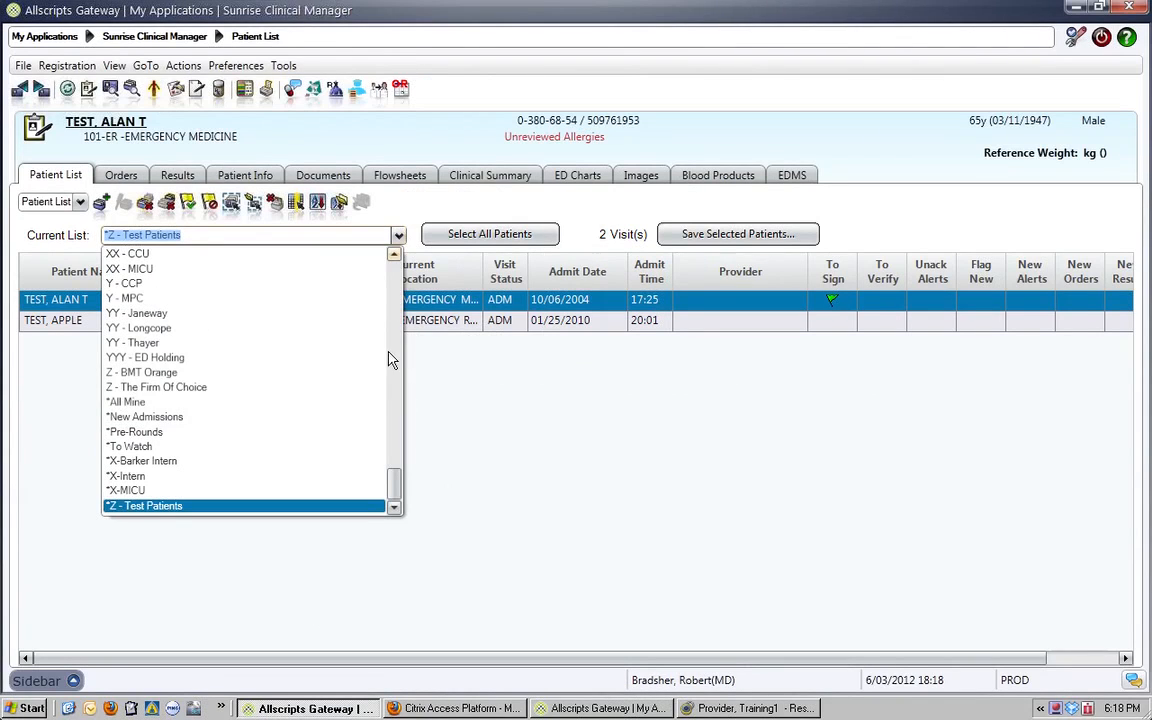
drag(396, 494, 398, 472)
drag(400, 452, 404, 442)
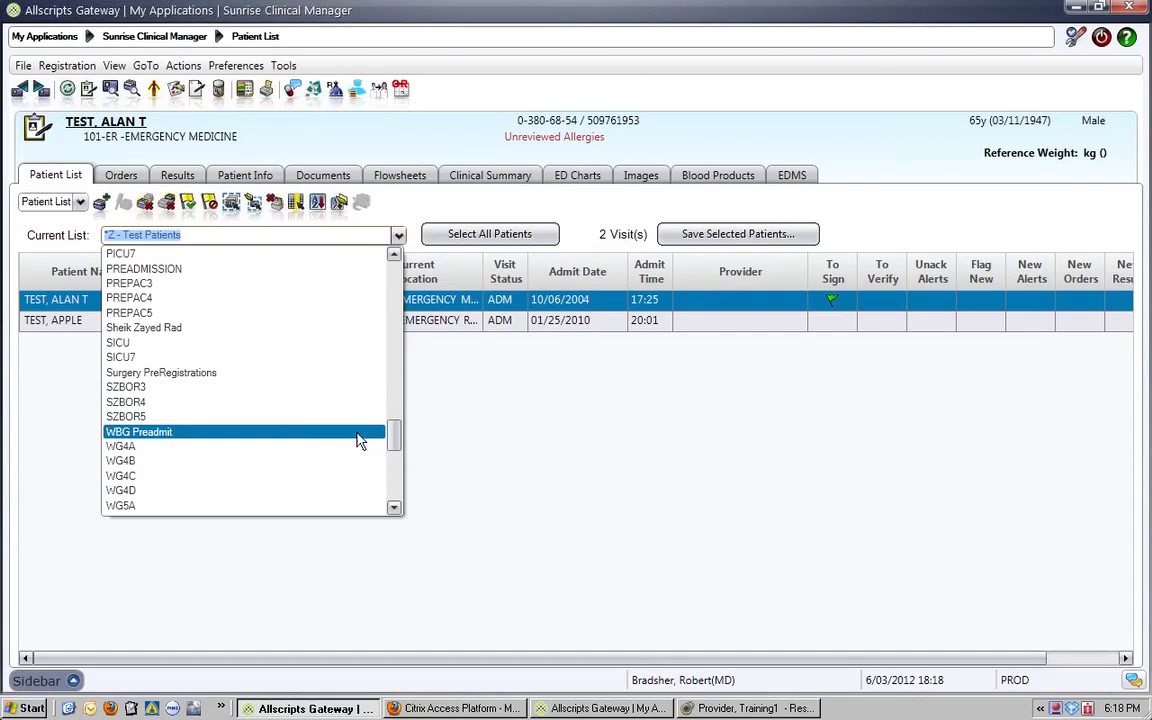
mouse_move(394, 440)
mouse_down()
mouse_move(396, 490)
mouse_move(406, 444)
mouse_up()
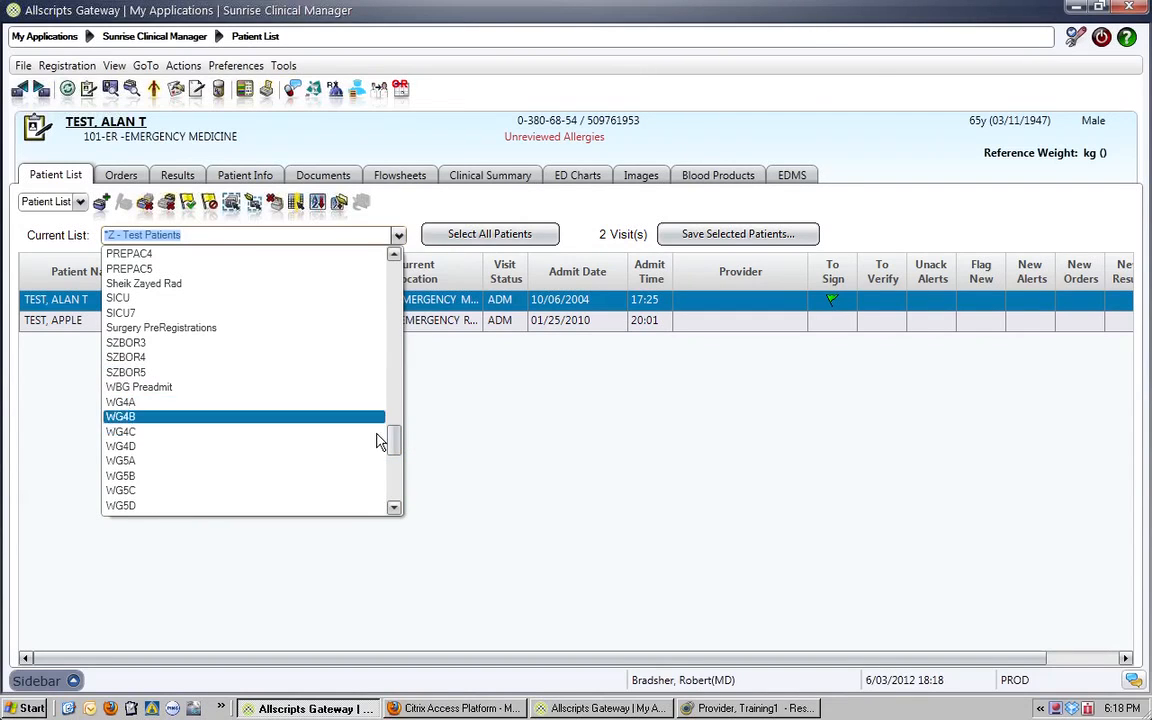
drag(403, 449, 400, 495)
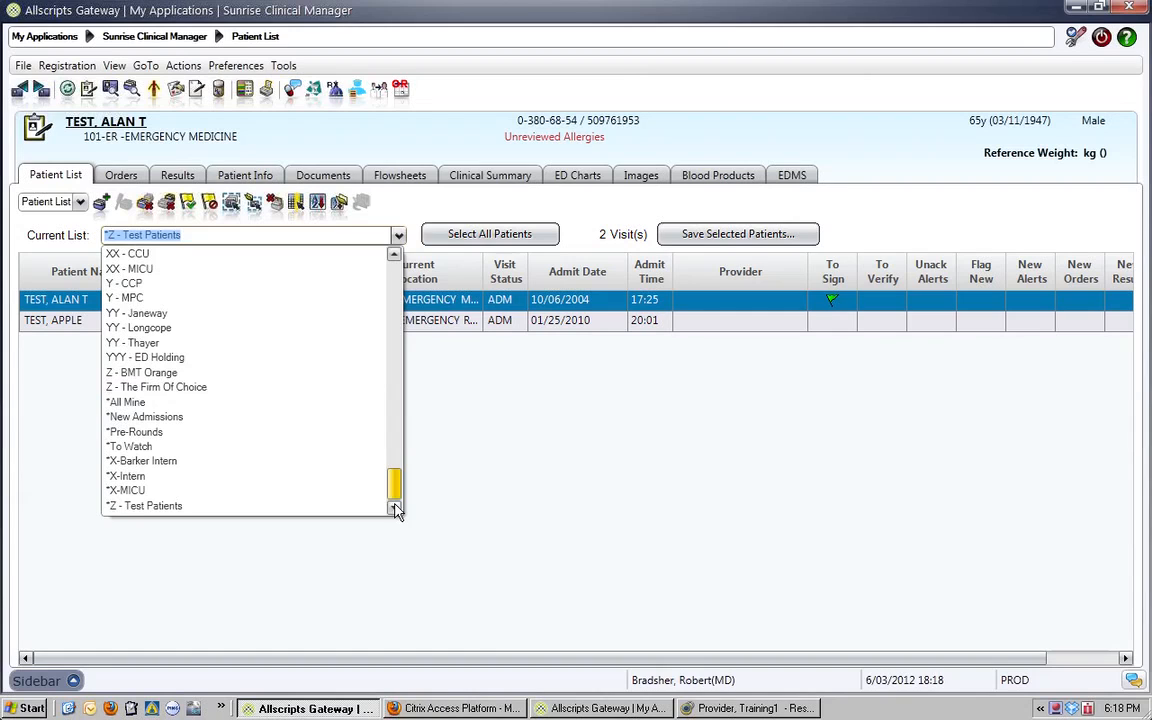
click(268, 506)
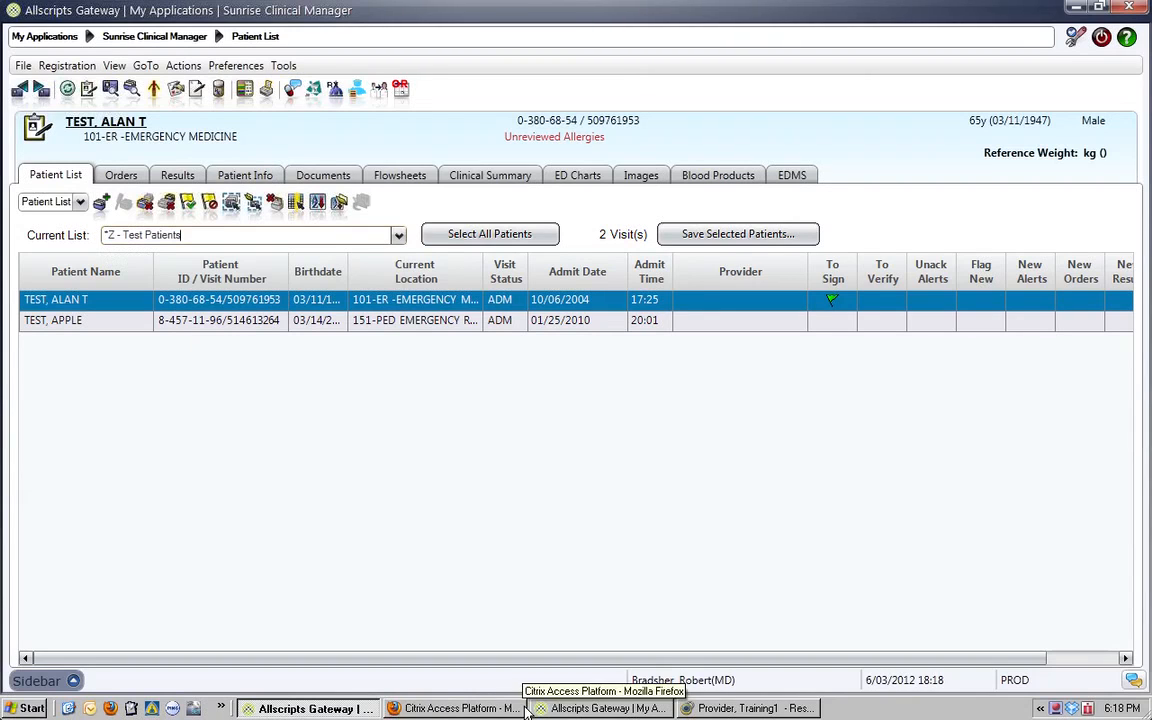
- Switch back to the training session and display the WGA3 (WICU) patient list
click(600, 708)
click(399, 246)
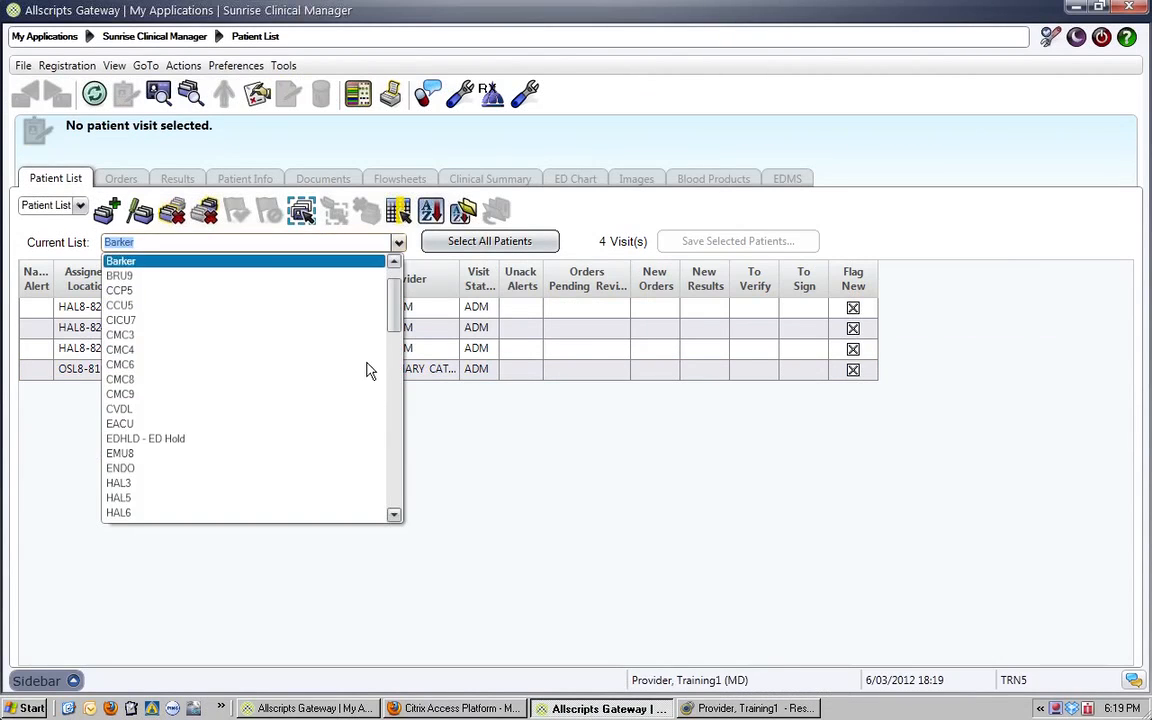
click(397, 485)
scroll(397, 487, down, 4)
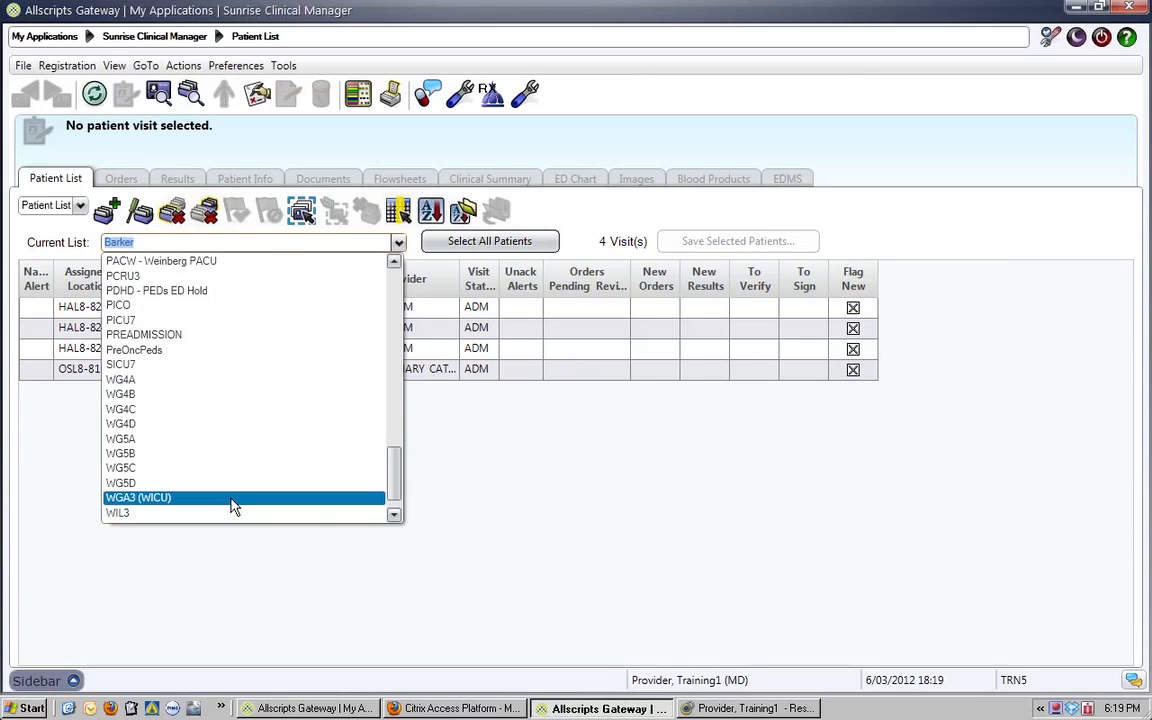
click(232, 498)
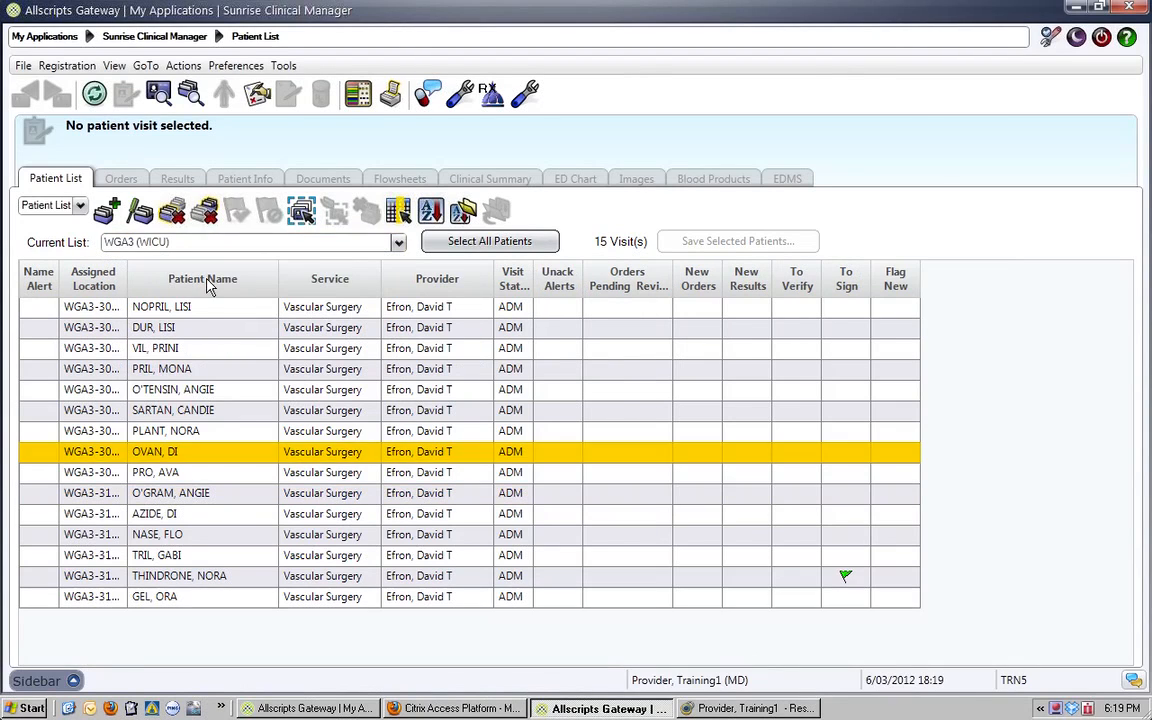
- Modify the WGA3 (WICU) list by renaming the existing list as SWGA3 (WICU)
click(132, 207)
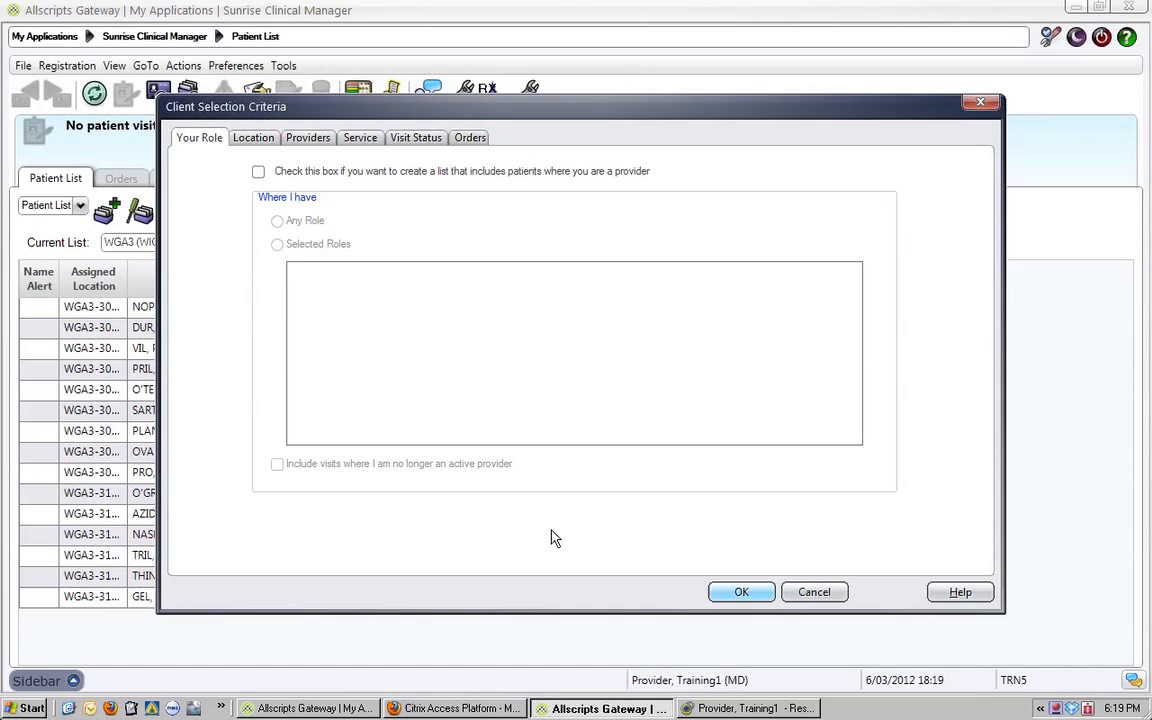
click(752, 595)
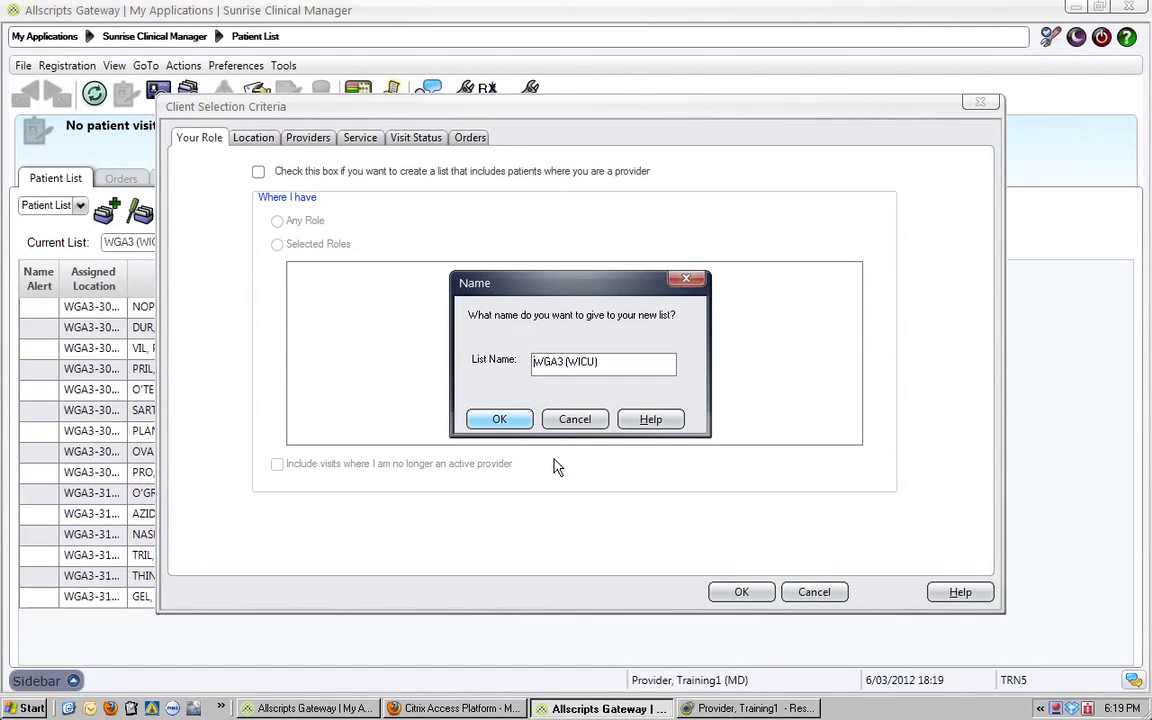
text(S)
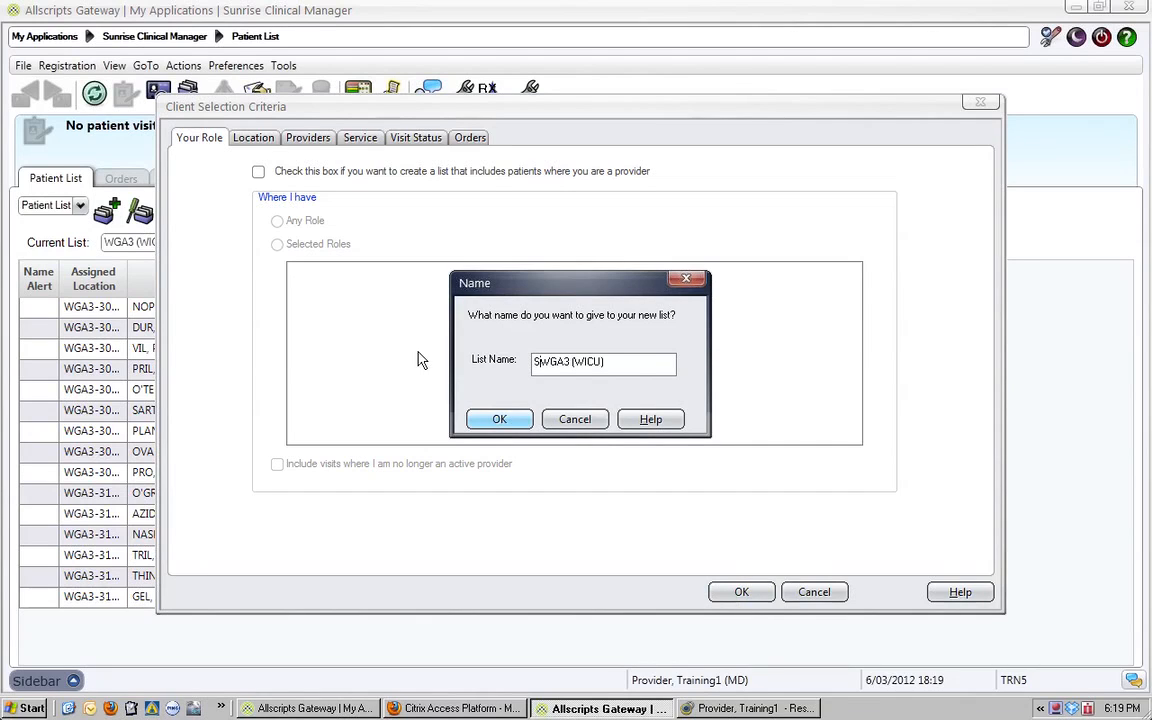
click(521, 417)
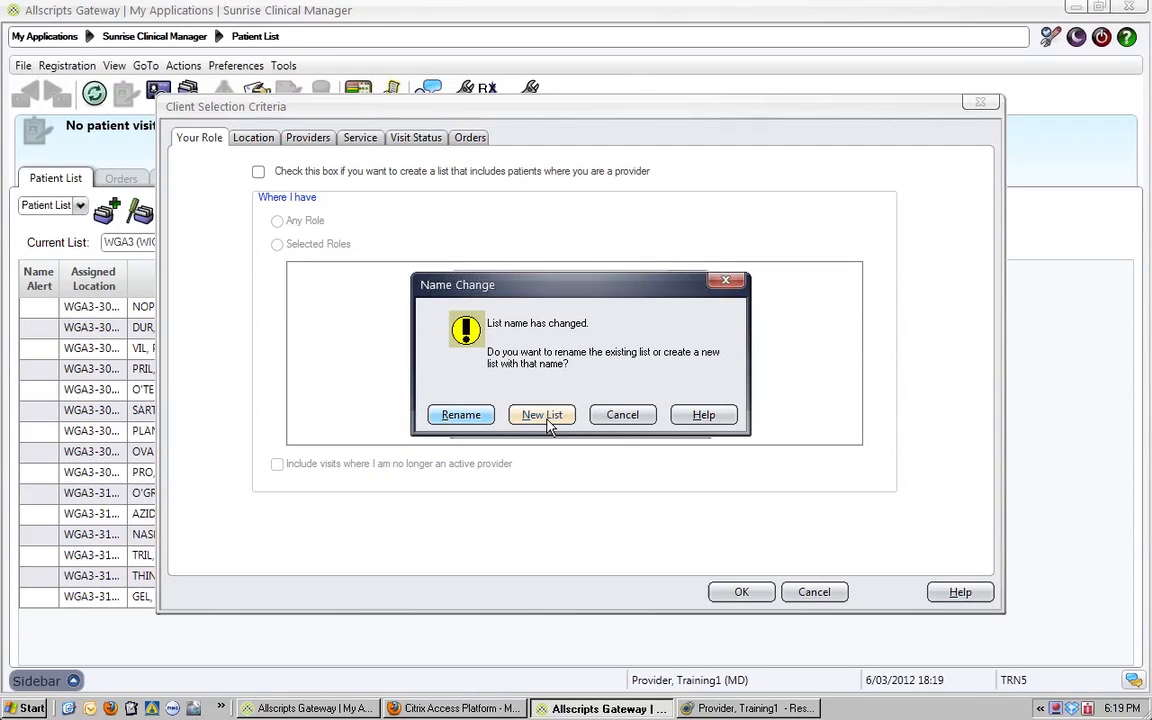
click(442, 416)
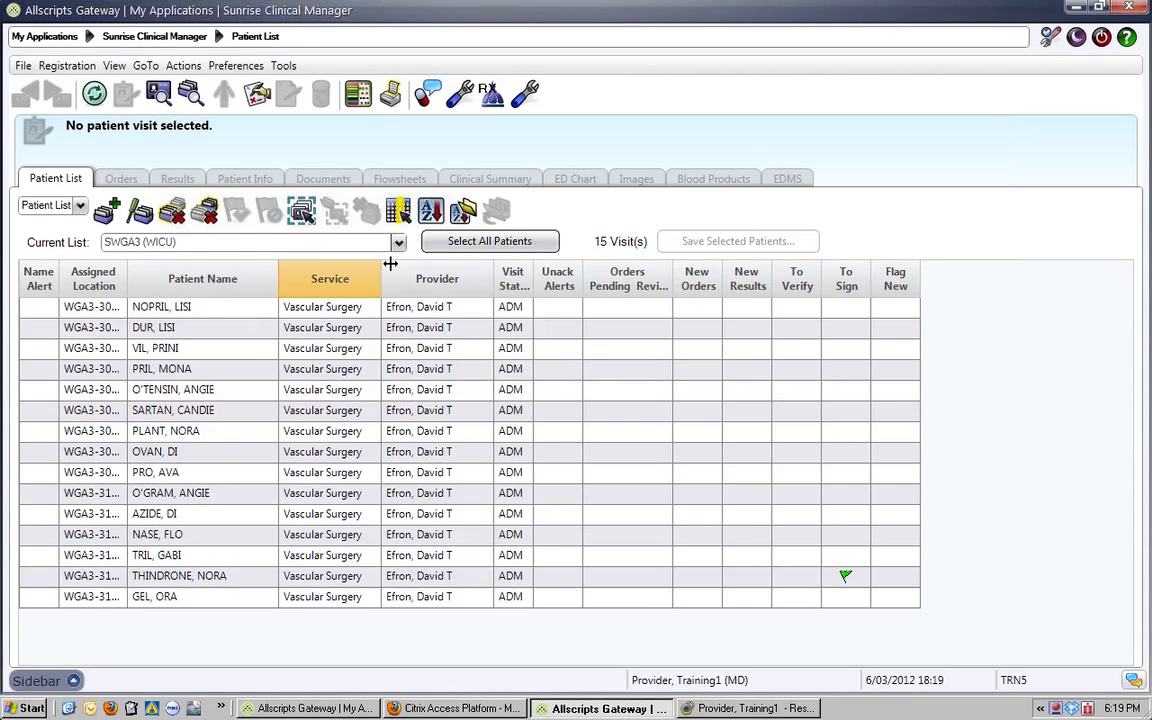
- Check where the SWGA3 (WICU) list is sorted among the available patient lists
click(398, 243)
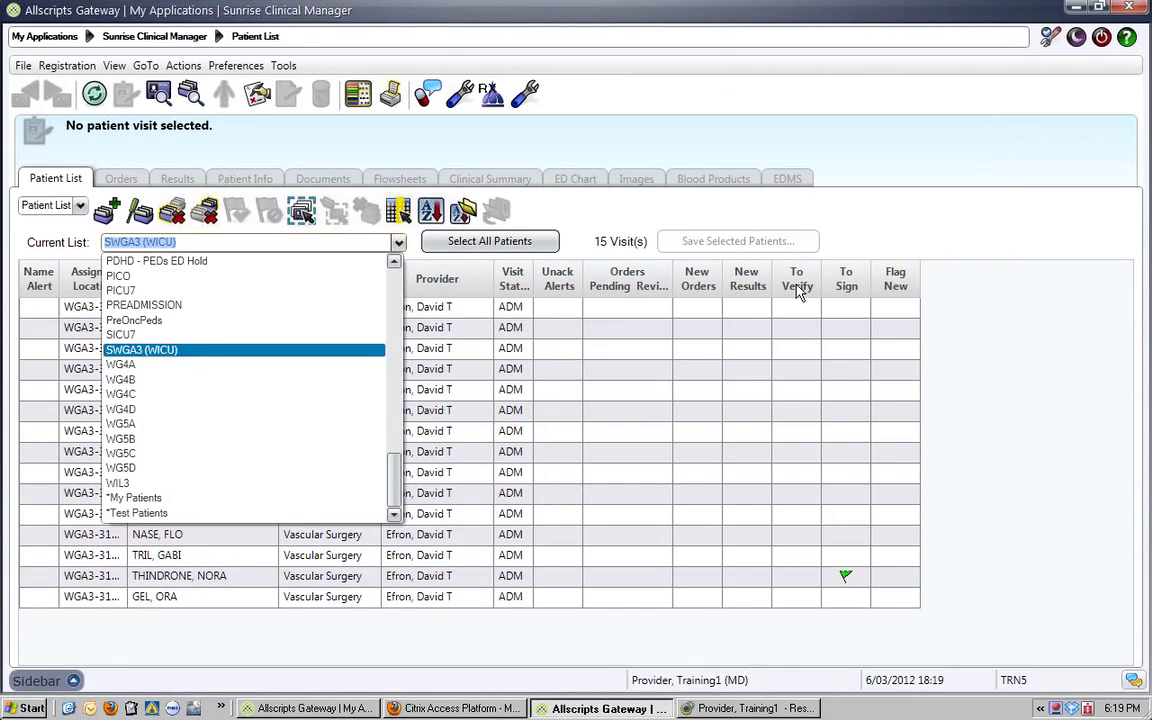
click(1037, 367)
click(498, 315)
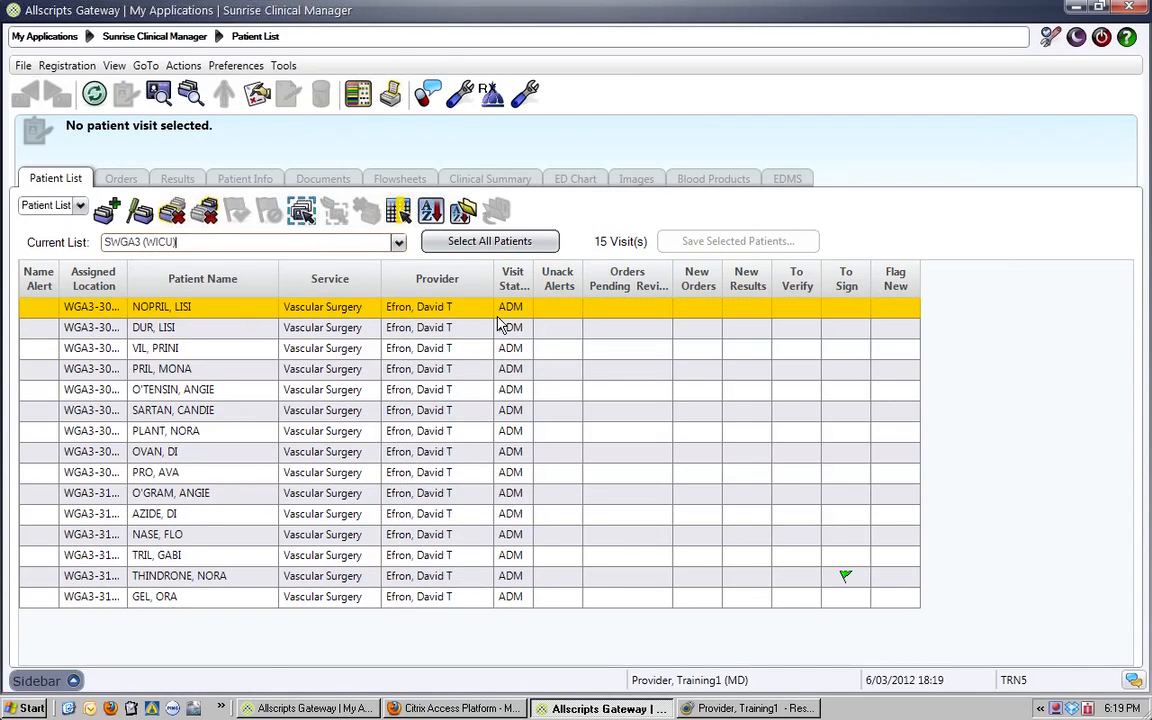